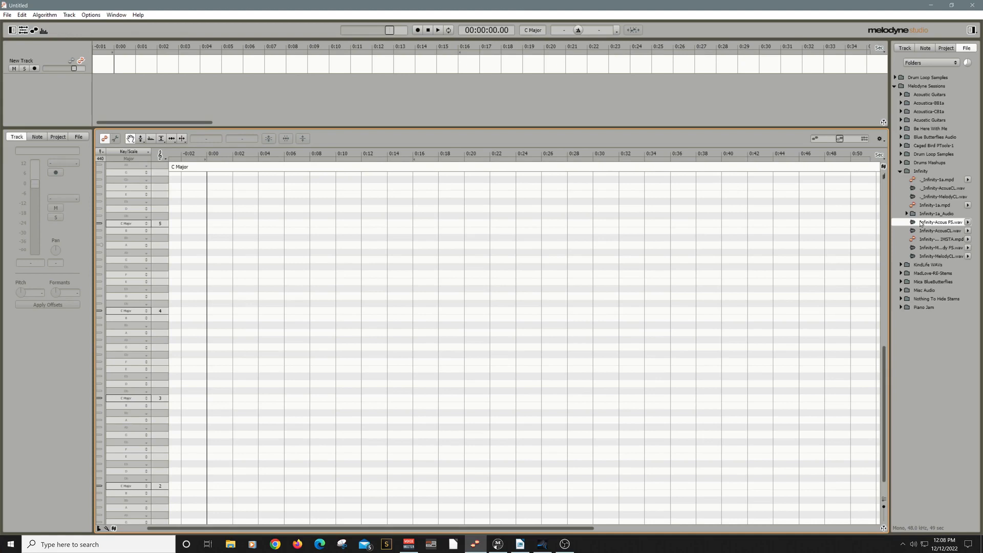
- Place Infinity-Acous FS.wav on the empty track and play the audio from the beginning
left_click_drag(921, 223, 120, 64)
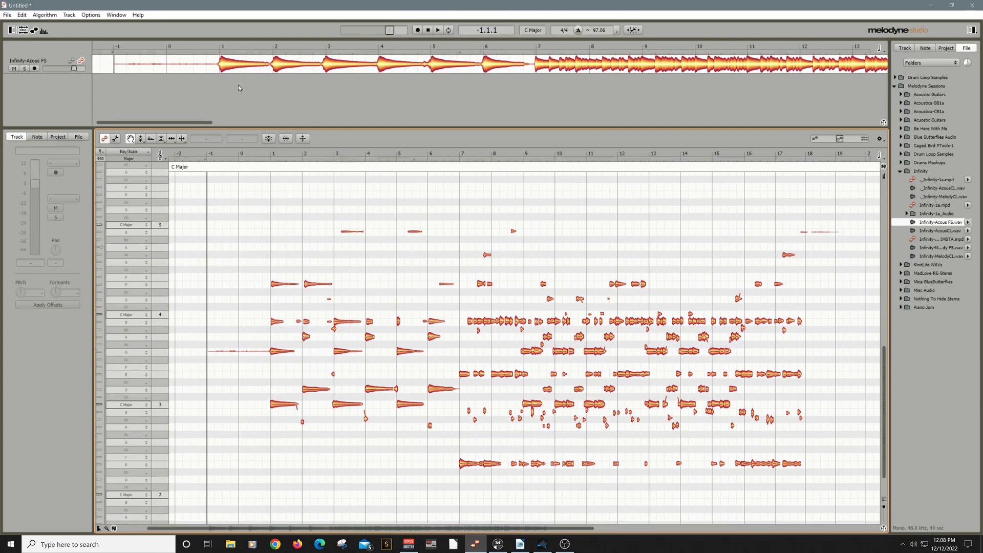
left_click(241, 155)
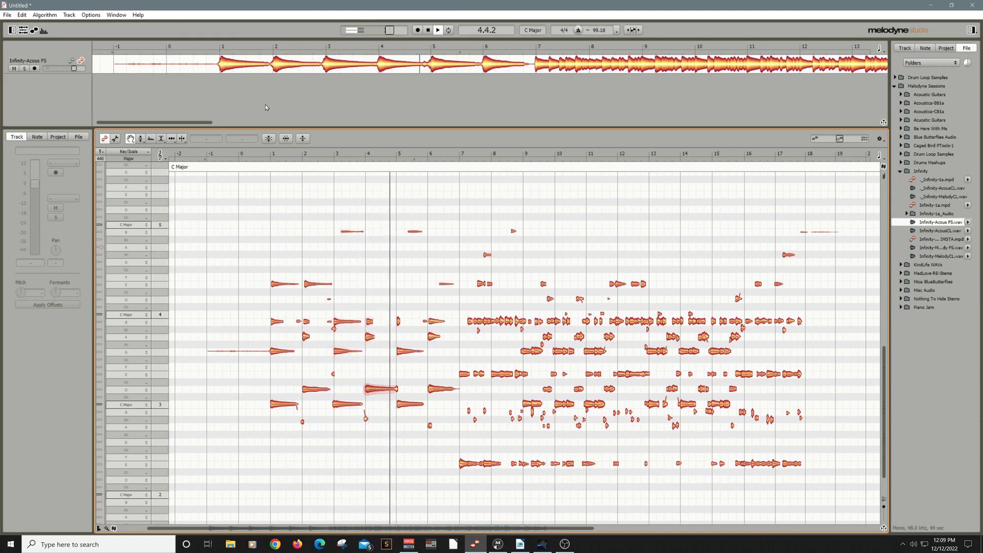
key("space")
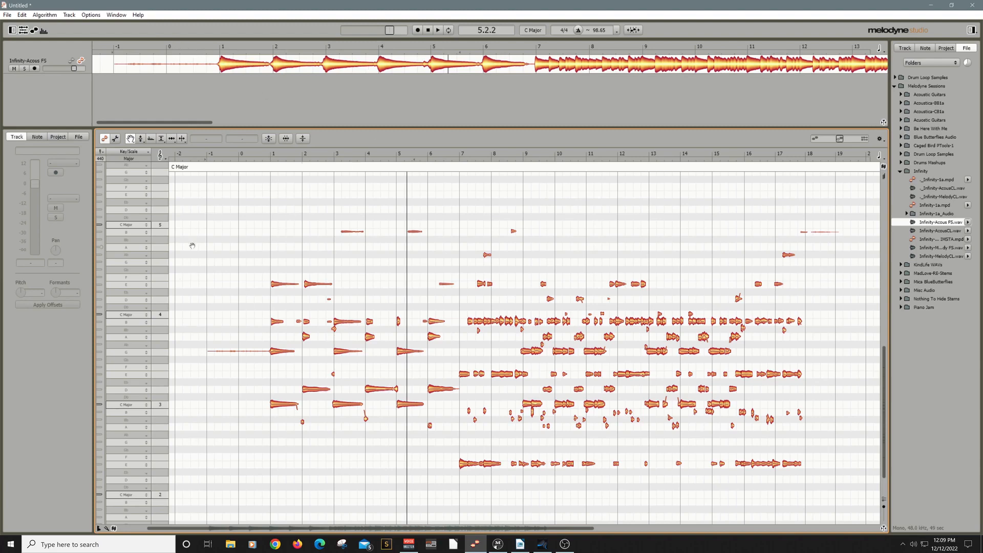
- Examine the notes of the opening bars up close in the note editor, and return to the Main Tool
right_click(259, 255)
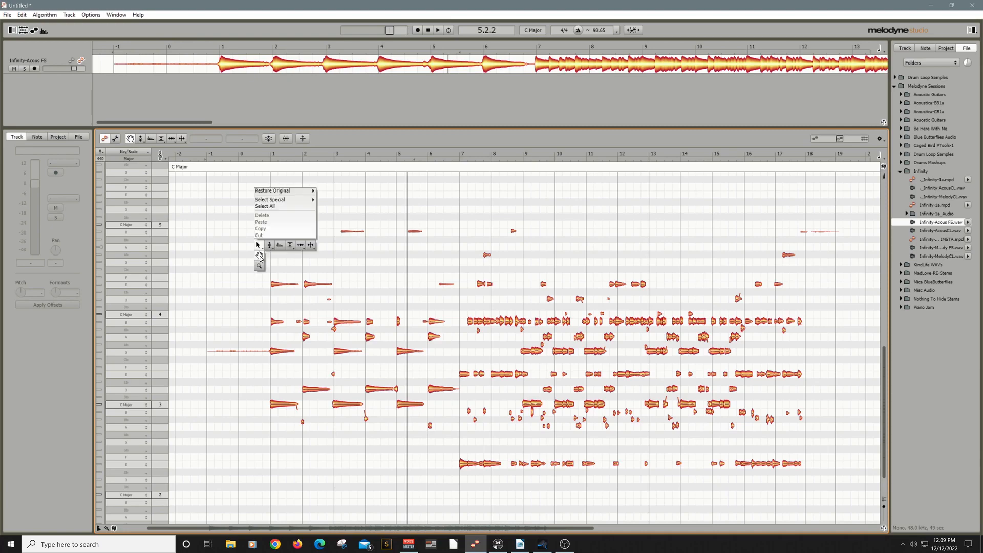
left_click(261, 253)
right_click(305, 280)
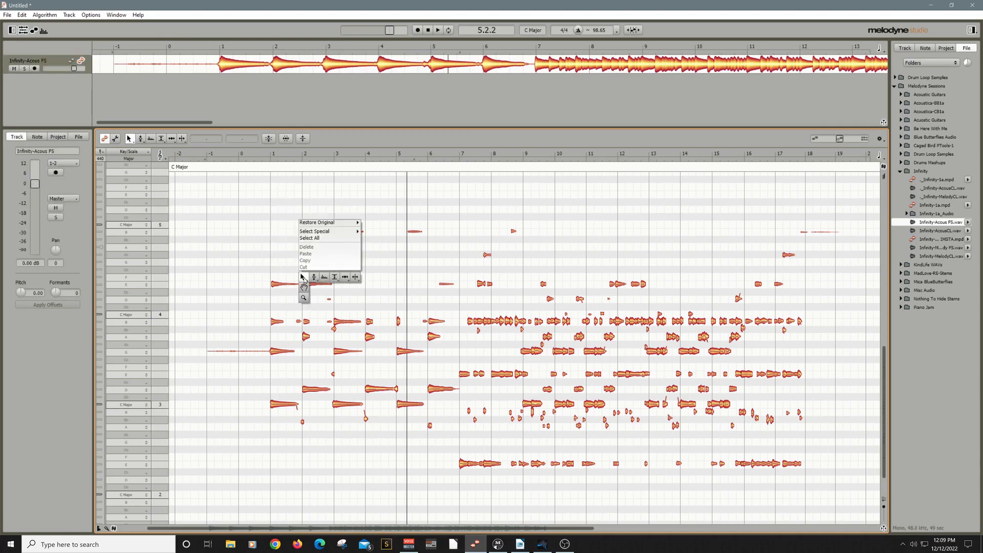
left_click(316, 306)
left_click(339, 312)
left_click(339, 311)
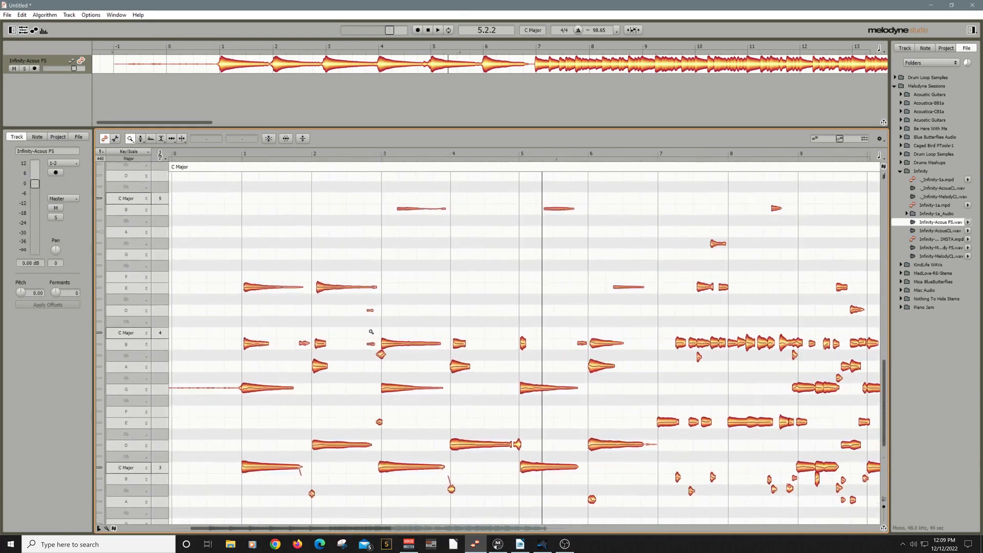
right_click(371, 332)
left_click(371, 321)
left_click_drag(371, 321, 371, 261)
right_click(305, 262)
left_click(310, 185)
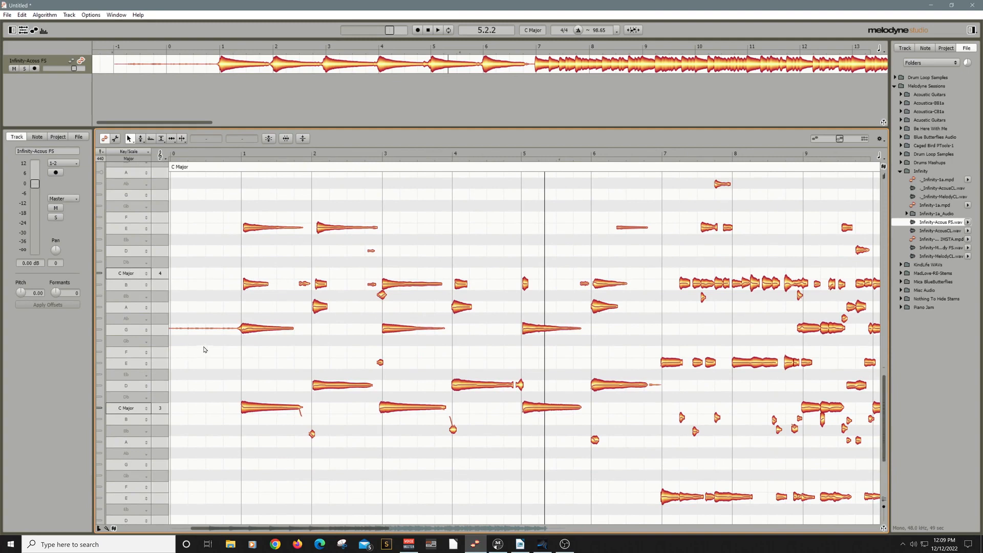
- Review the analyzed scale suggestions for the C Major tonic and dismiss them without choosing one
left_click(136, 275)
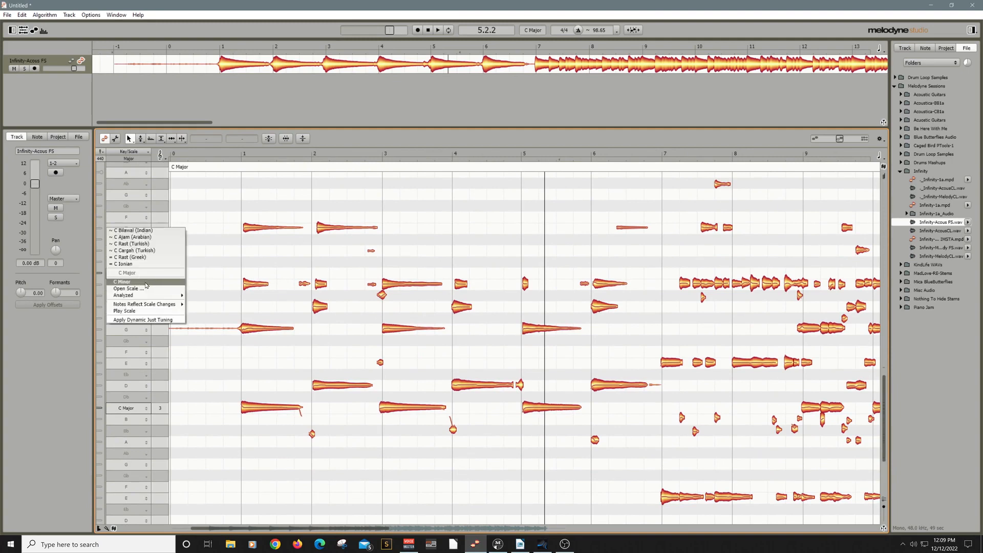
mouse_move(152, 297)
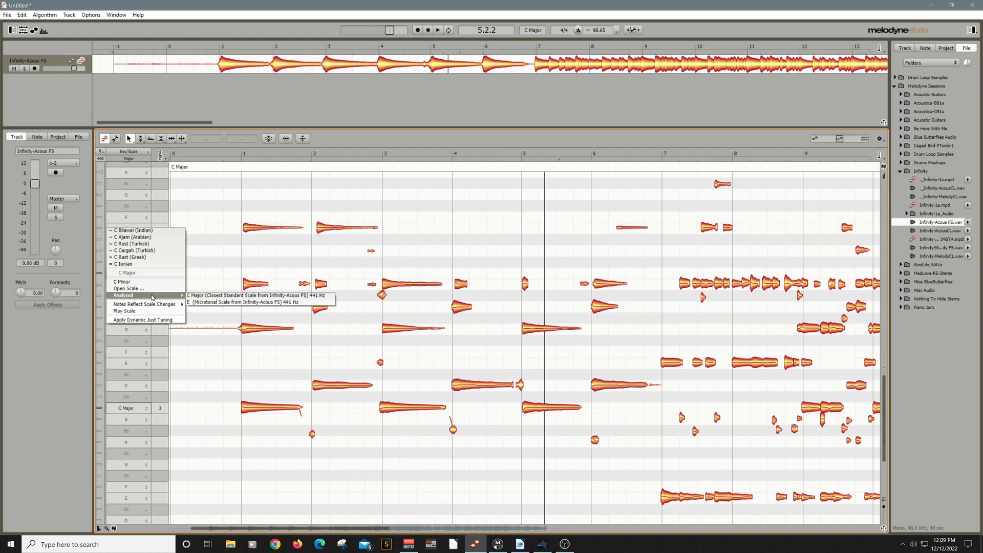
left_click(338, 134)
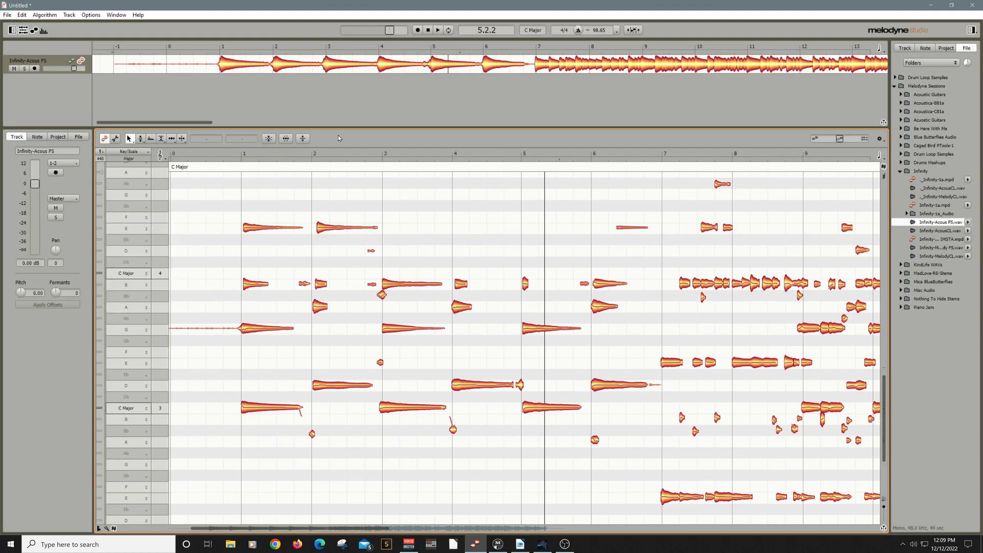
- Audition the E4, G3 and C3 notes of the first chord individually, and play the full chord from bar 1
left_click(256, 230)
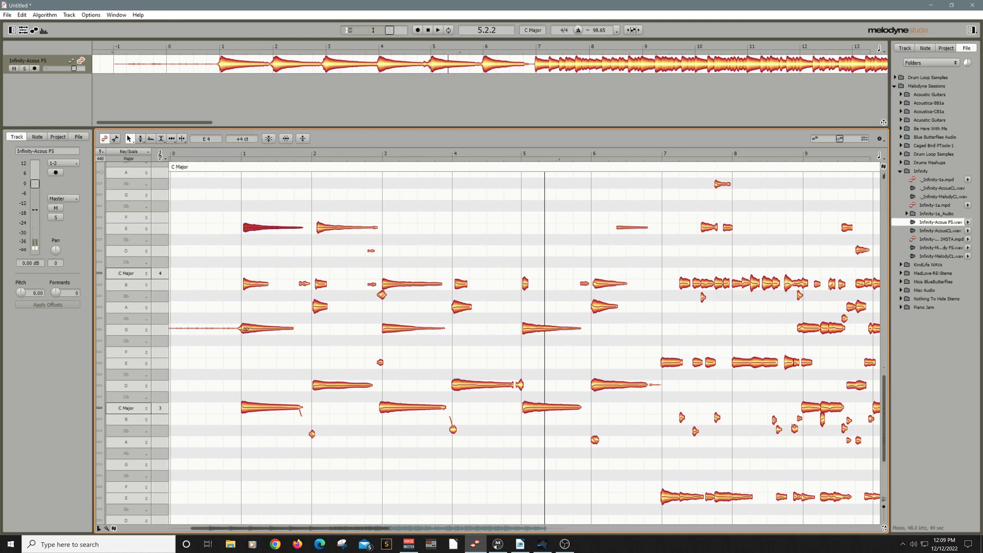
left_click(254, 329)
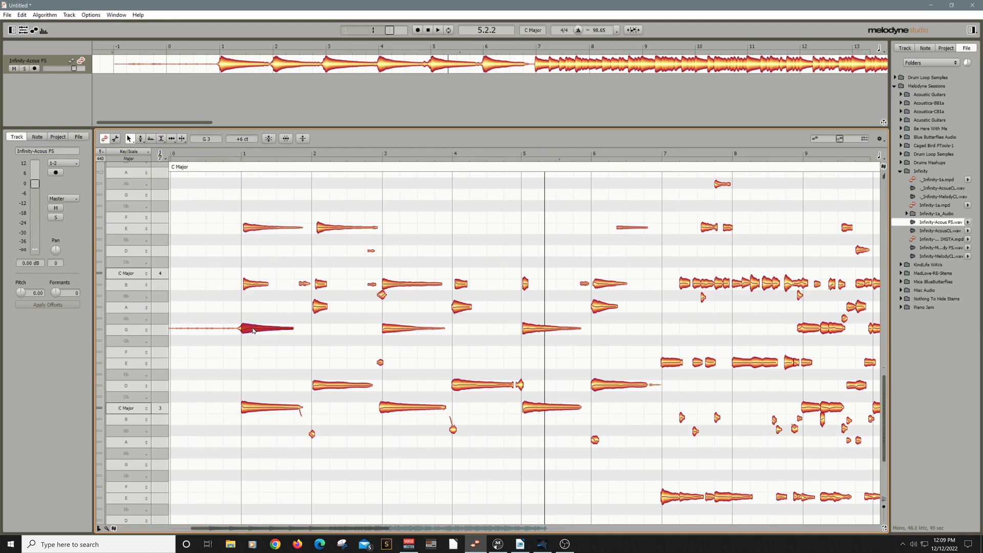
left_click(260, 413)
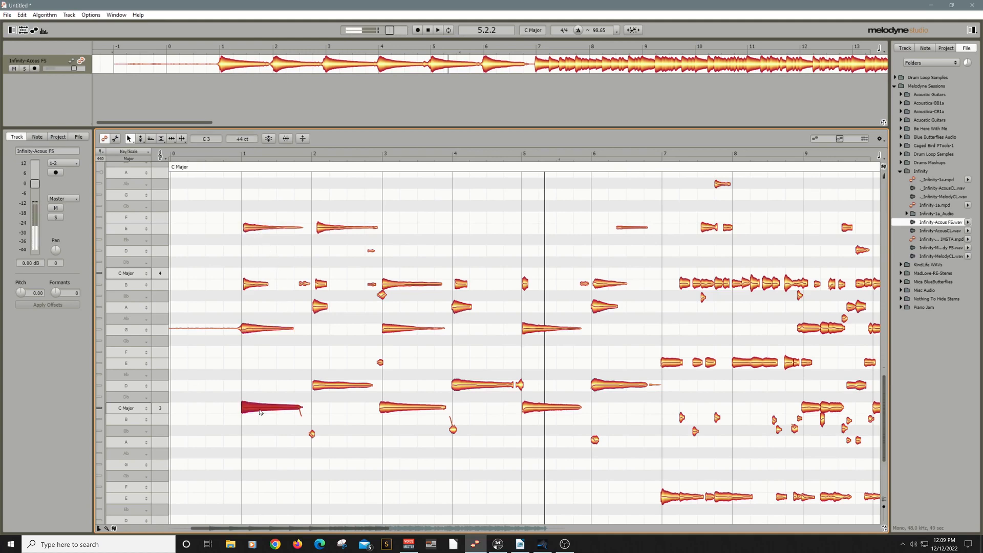
left_click(227, 155)
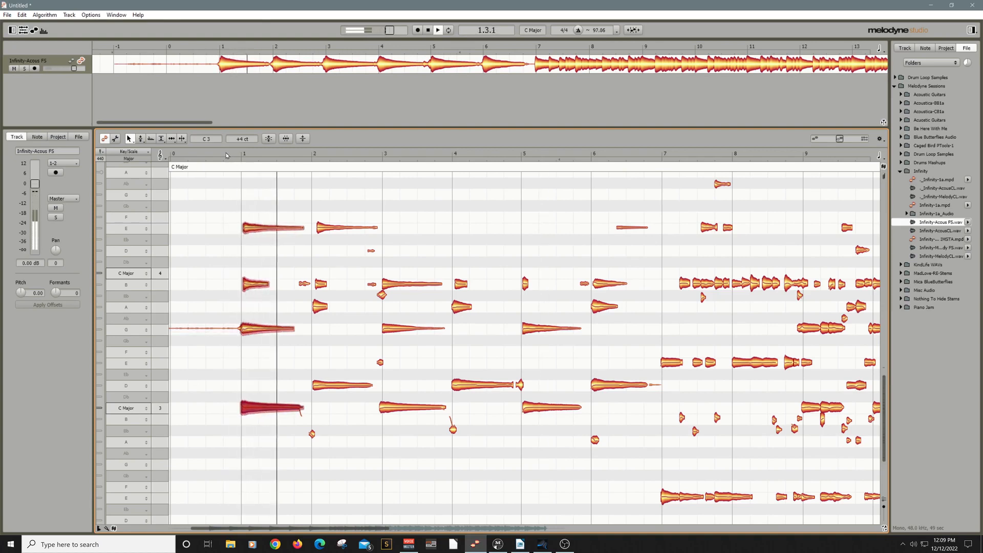
- Show the chord track above the note editor so that the chords of the whole recording are analyzed
right_click(433, 211)
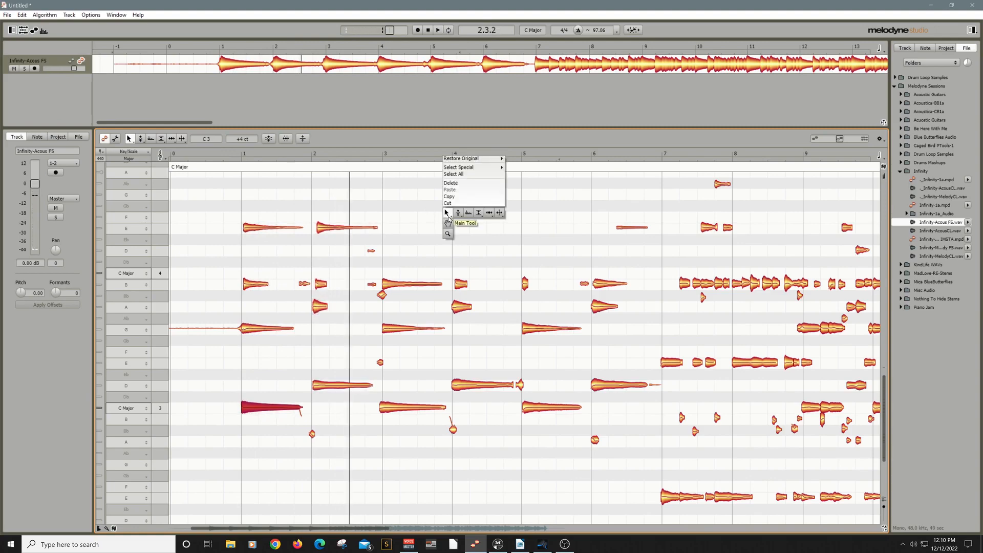
left_click(449, 221)
left_click_drag(433, 229, 259, 218)
right_click(375, 209)
left_click(377, 200)
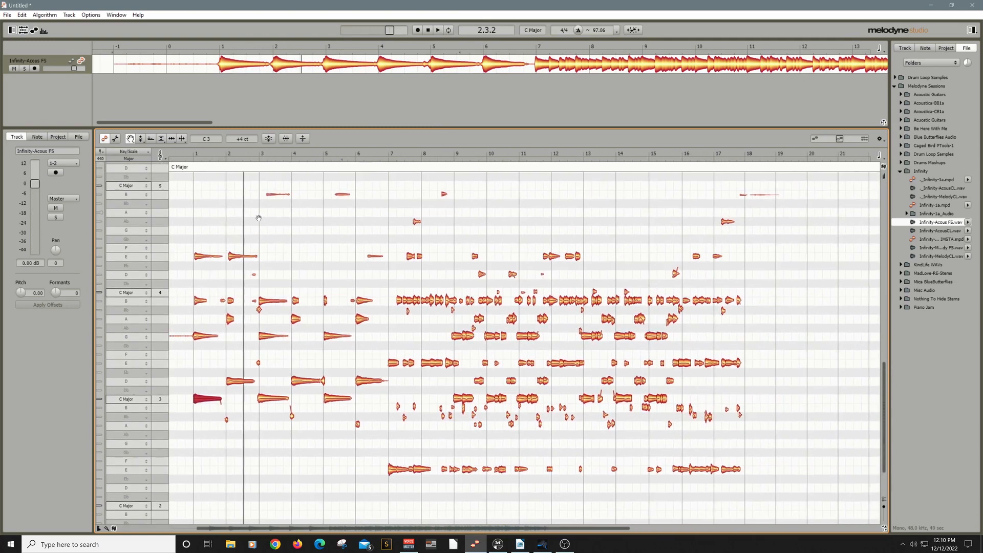
left_click(884, 177)
left_click(884, 177)
left_click(884, 178)
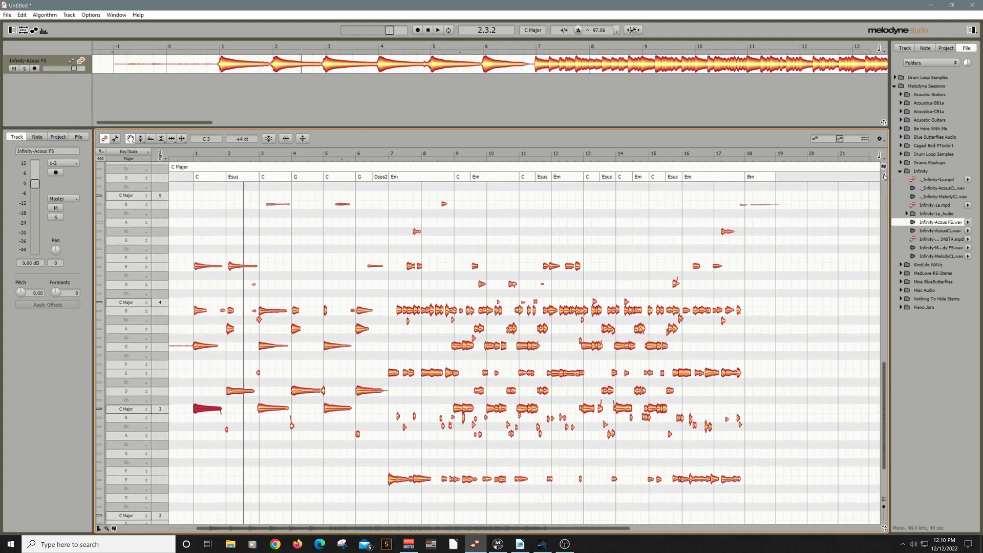
- Play the progression from bar 1 against the chord track and audition the Esus chord at bar 2
left_click(193, 155)
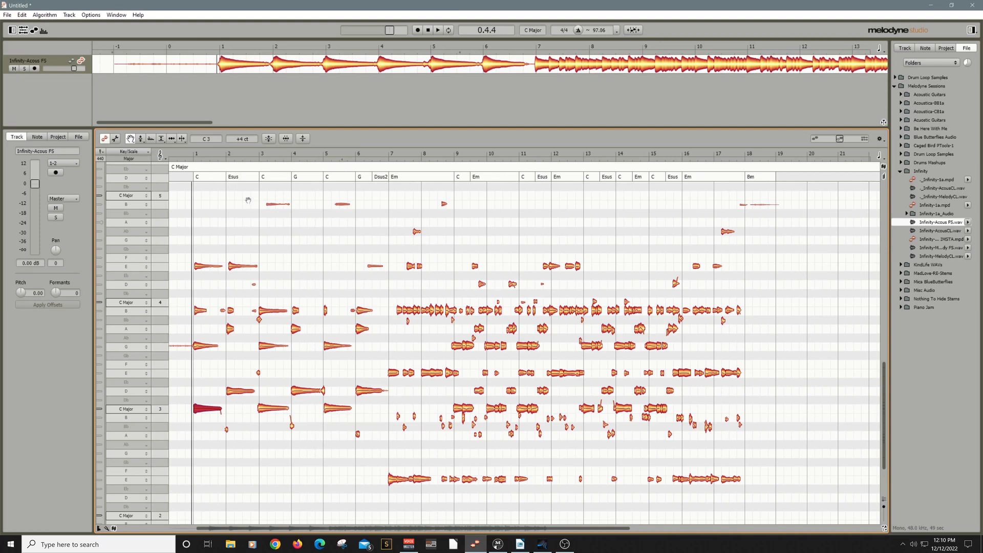
key("space")
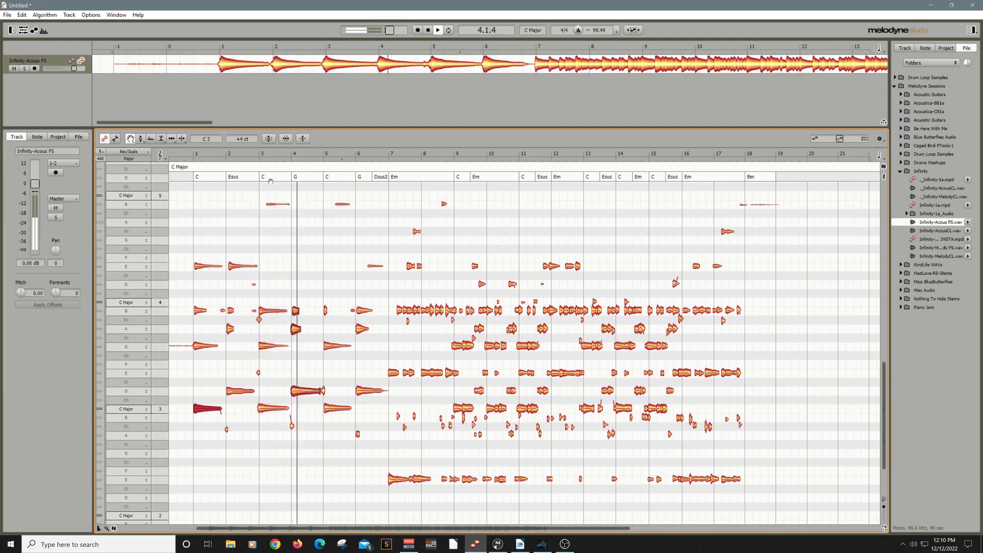
key("space")
left_click(238, 179)
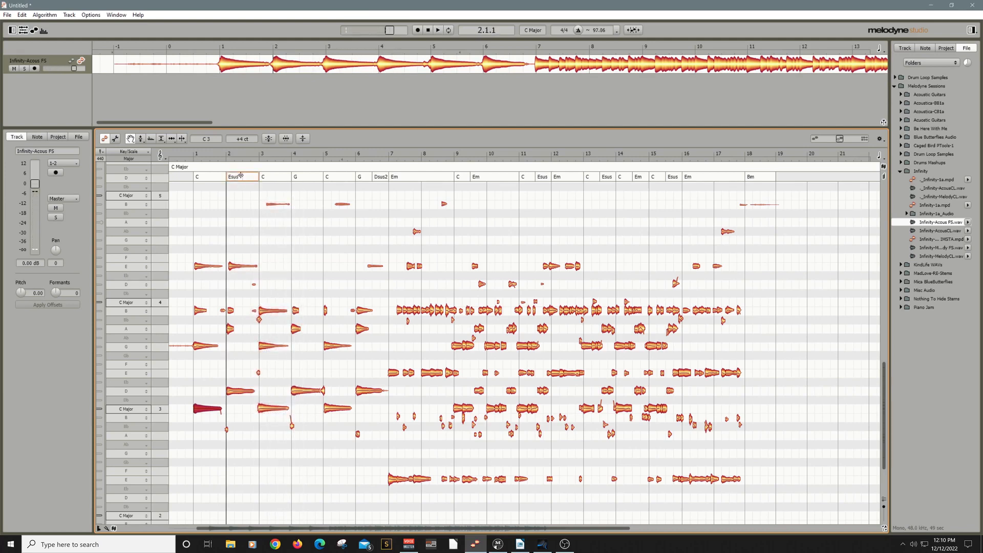
left_click(240, 179)
left_click(243, 191)
- Switch to the CL-Demo_move song in Studio One and open the Vocal track's event for editing with Melodyne
left_click(551, 546)
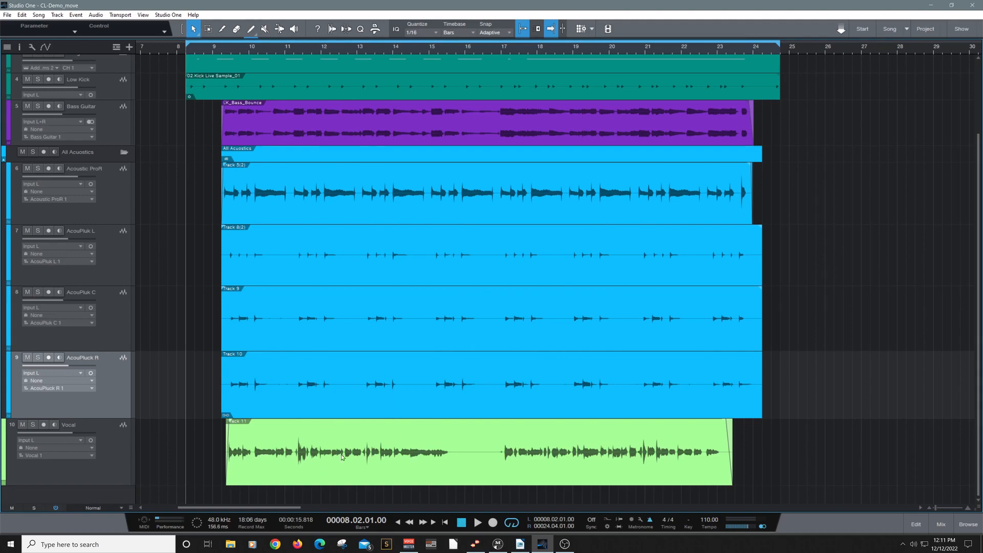
left_click(281, 465)
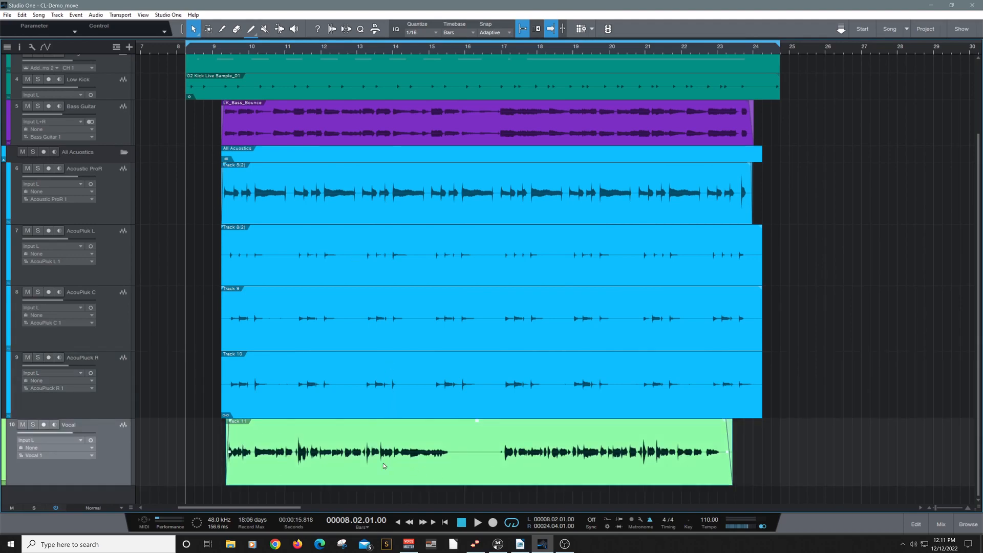
right_click(382, 466)
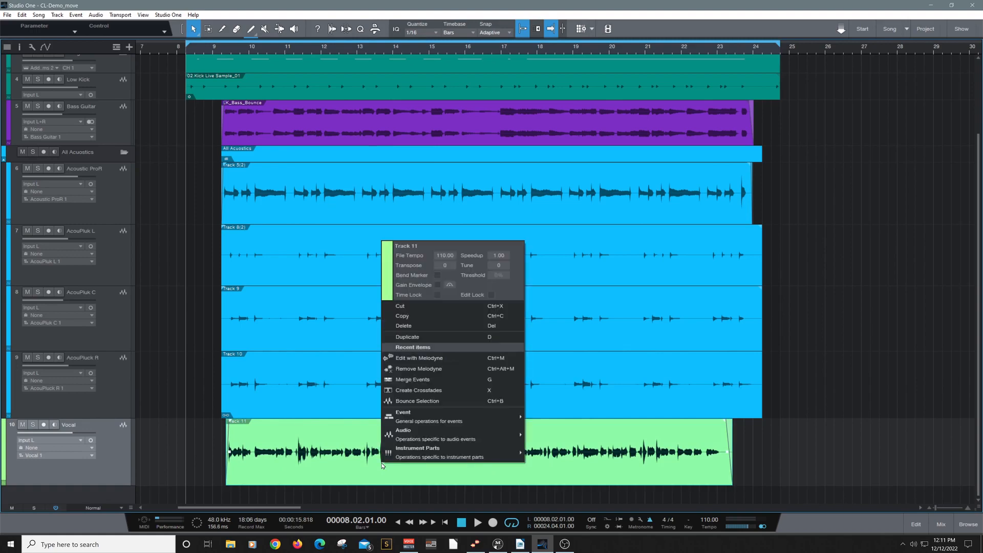
left_click(409, 360)
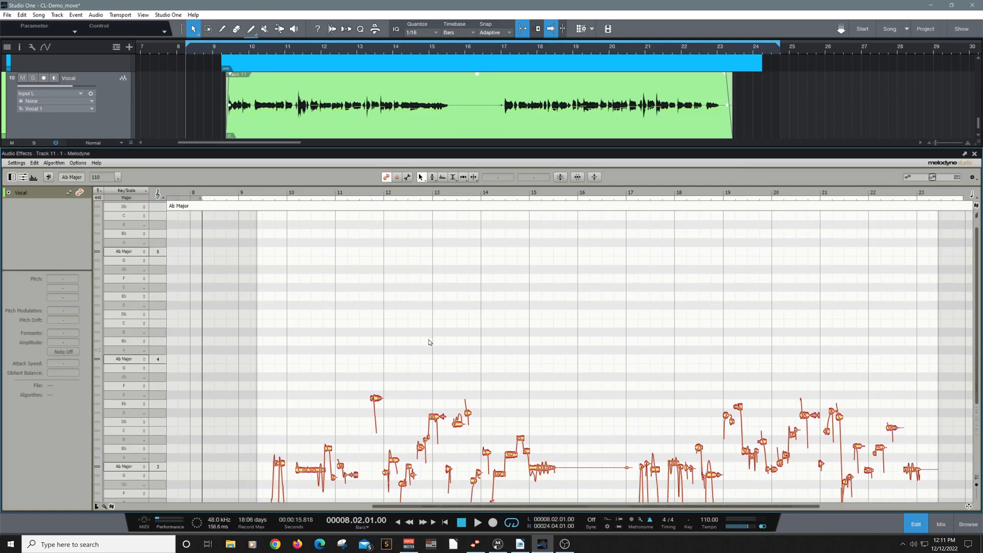
- Bring the vocal notes into view in Melodyne and play the vocal from its start in bar 9
scroll(428, 339, "down", 5)
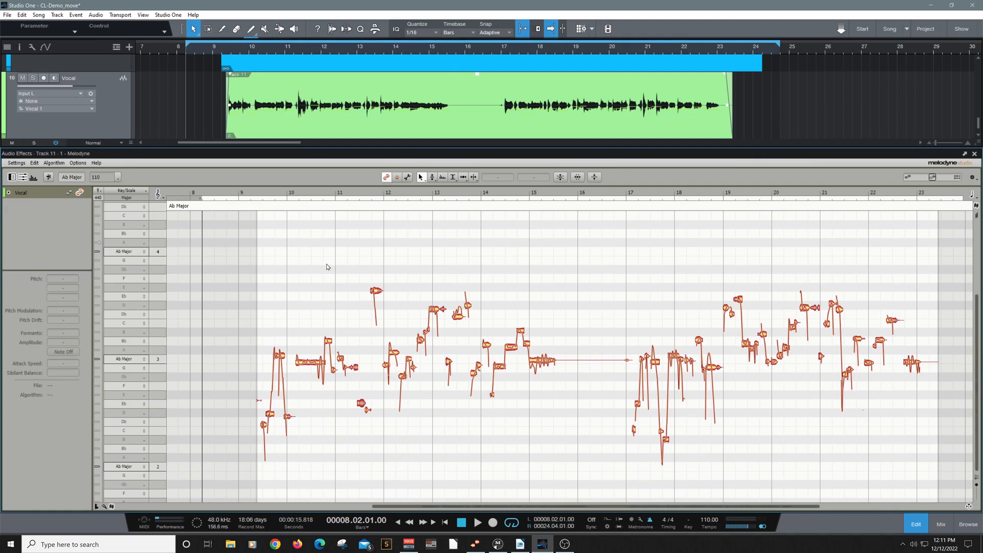
left_click(259, 194)
key("space")
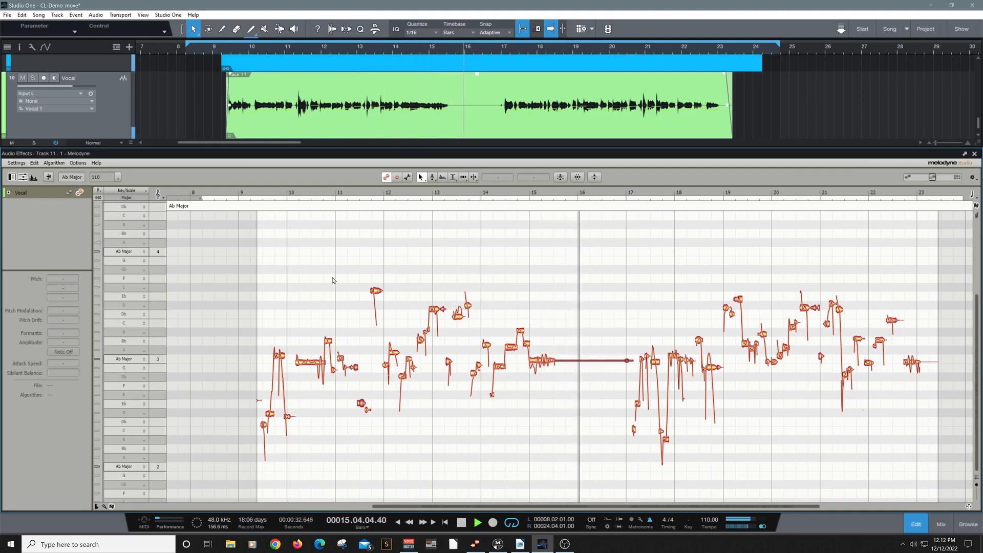
key("space")
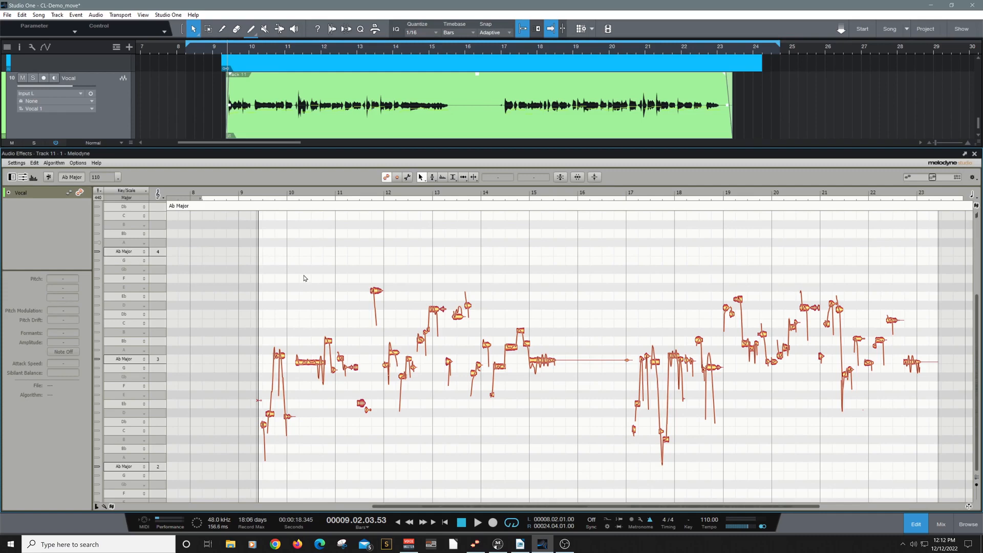
- Close the Melodyne editor and remove Melodyne from the Vocal track's event
left_click(974, 154)
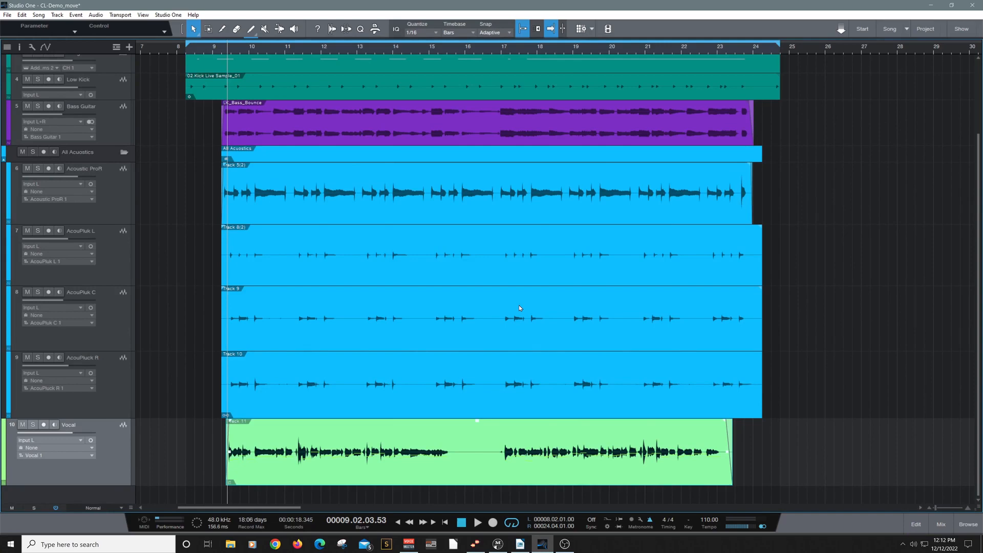
right_click(359, 471)
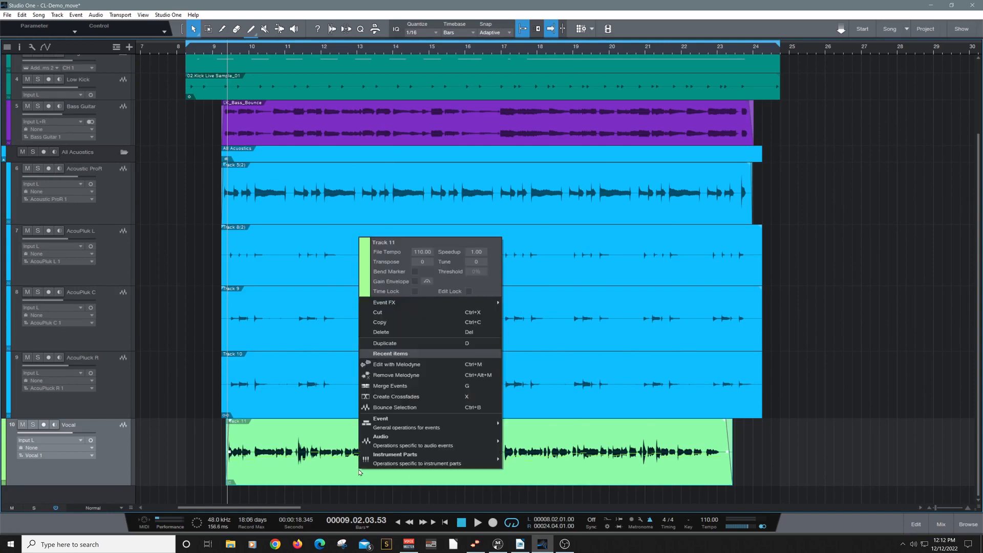
right_click(342, 443)
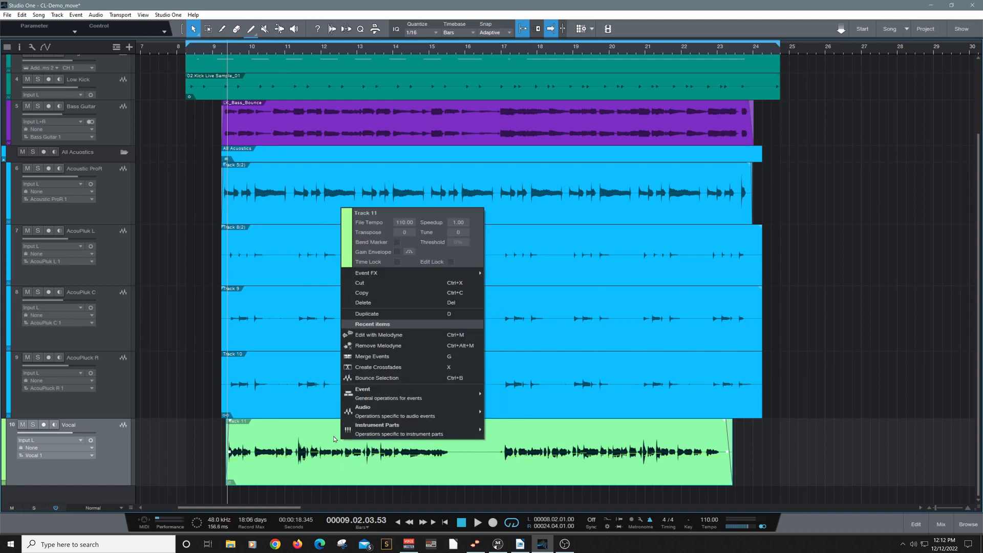
left_click(377, 348)
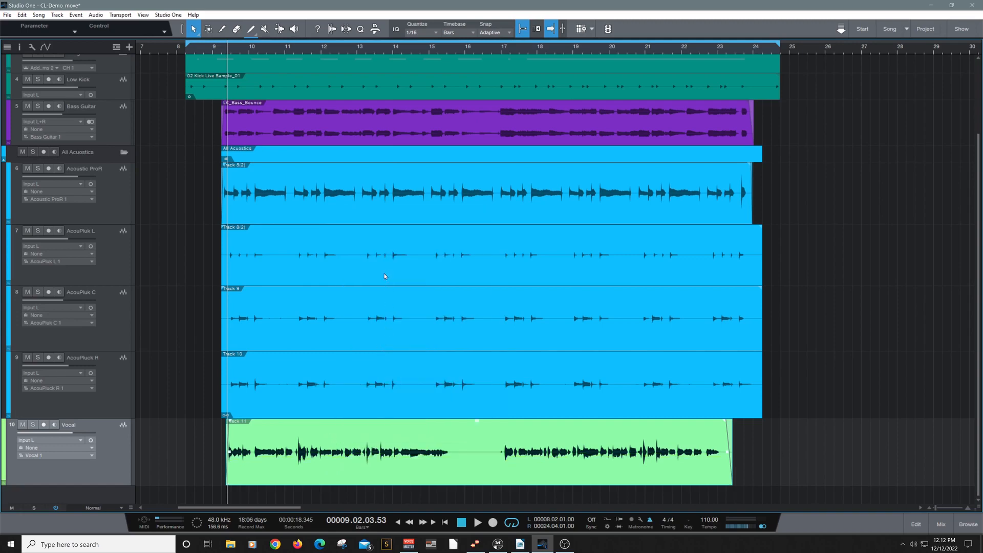
- Open the Acoustic ProR track's event for editing with Melodyne and show its notes from the start in bar 9
left_click(376, 214)
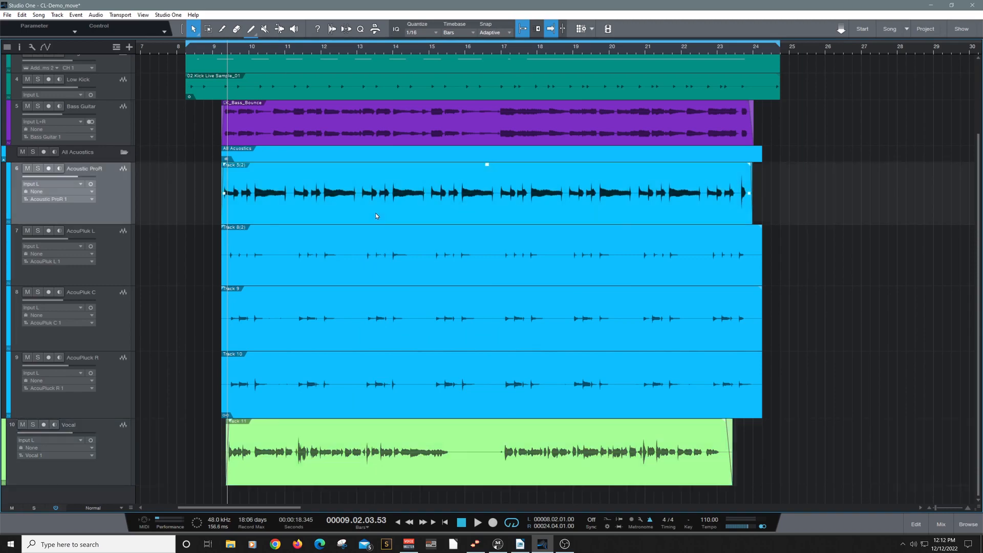
right_click(376, 214)
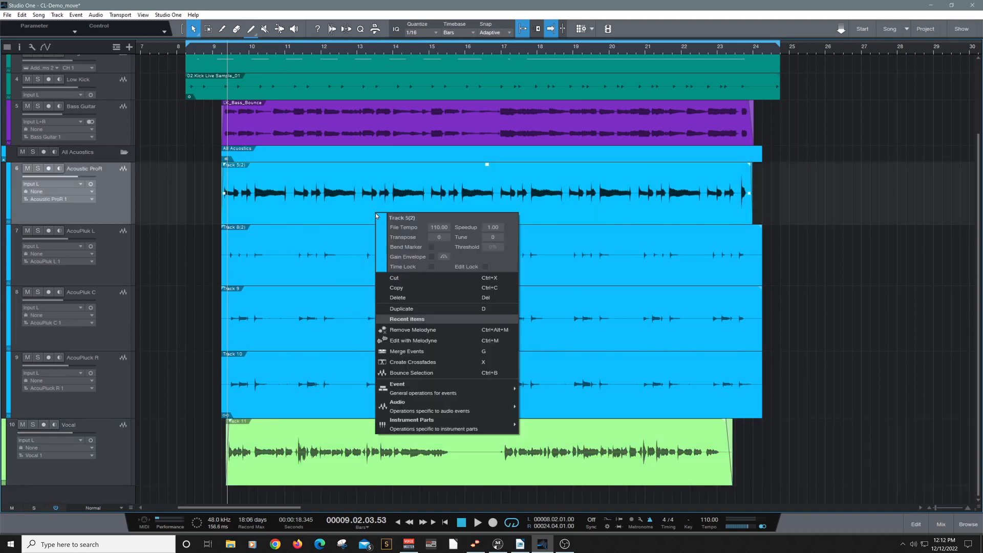
left_click(409, 342)
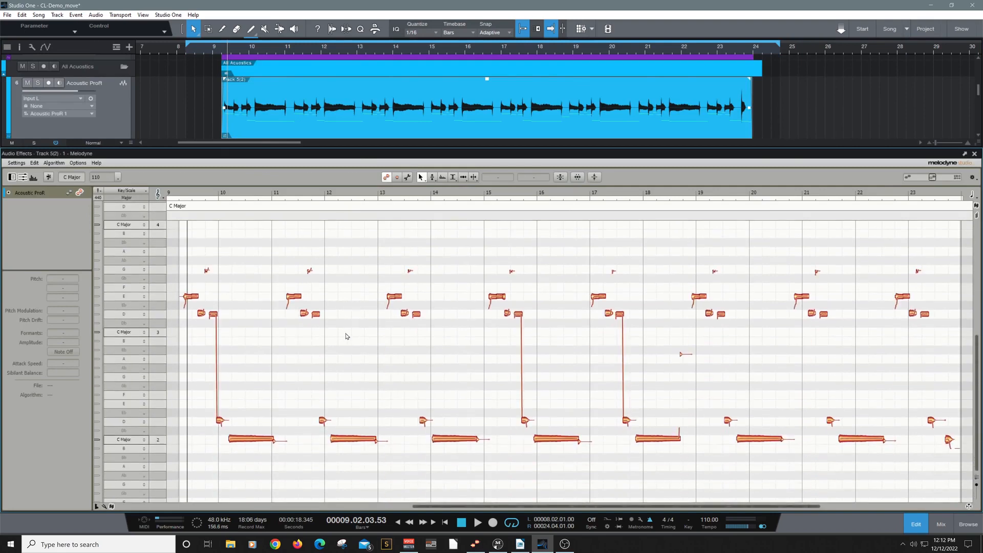
left_click_drag(446, 506, 424, 517)
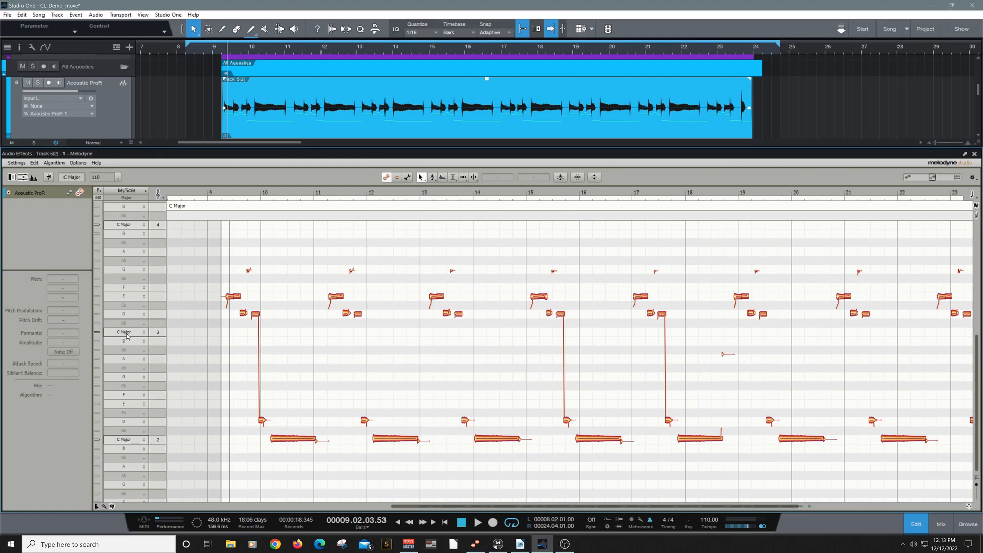
- Close the Melodyne editor and open the Vocal track's event for editing with Melodyne
left_click(974, 153)
left_click(311, 459)
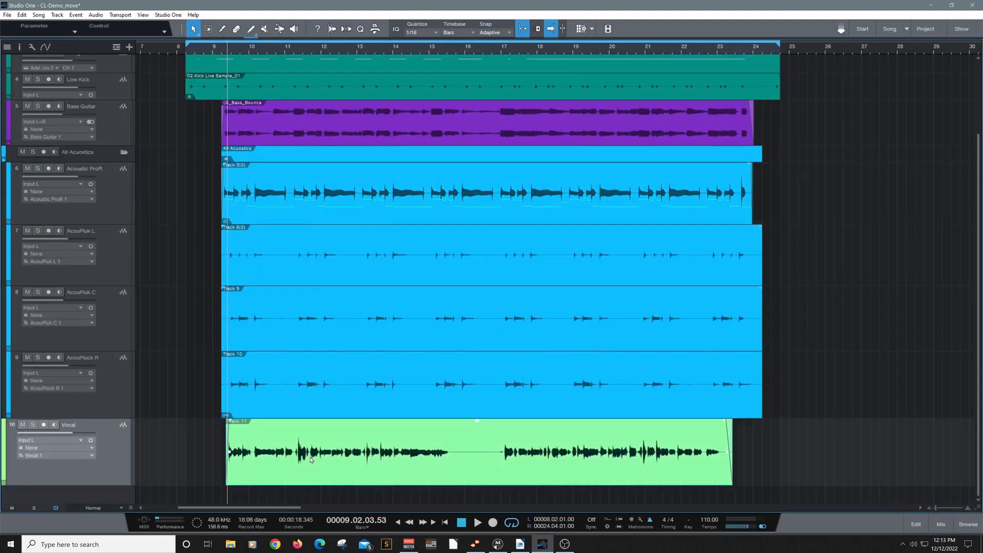
right_click(310, 459)
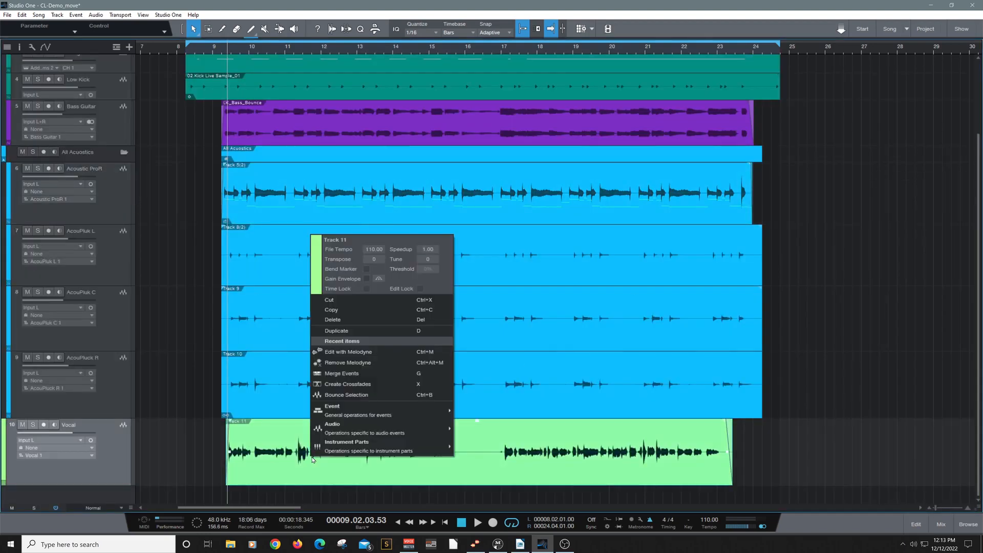
left_click(339, 351)
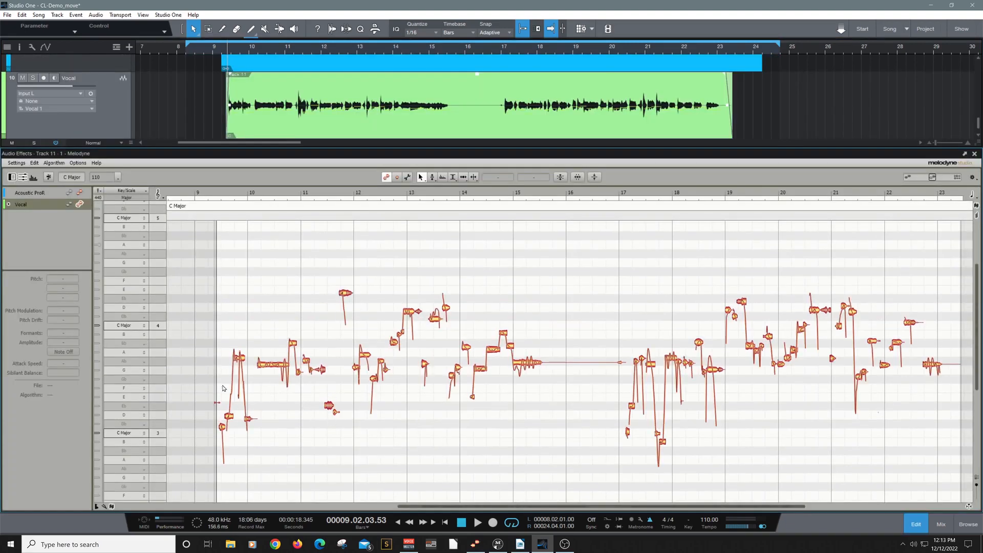
- Examine the opening vocal notes up close in Melodyne, around bars 9 to 11
scroll(271, 404, "down", 3)
right_click(306, 361)
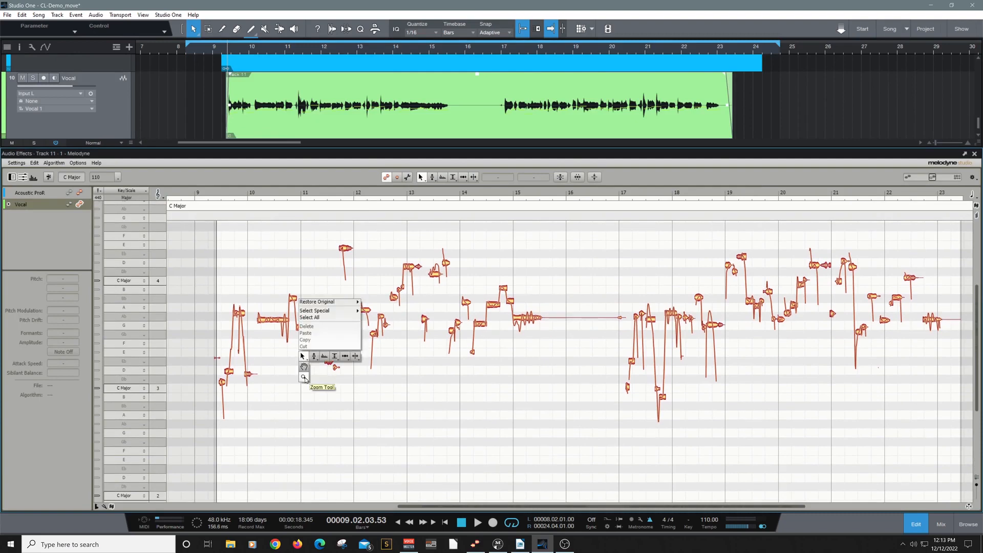
left_click(303, 372)
left_click_drag(302, 372, 406, 403)
right_click(370, 413)
left_click(371, 404)
right_click(406, 404)
left_click(416, 405)
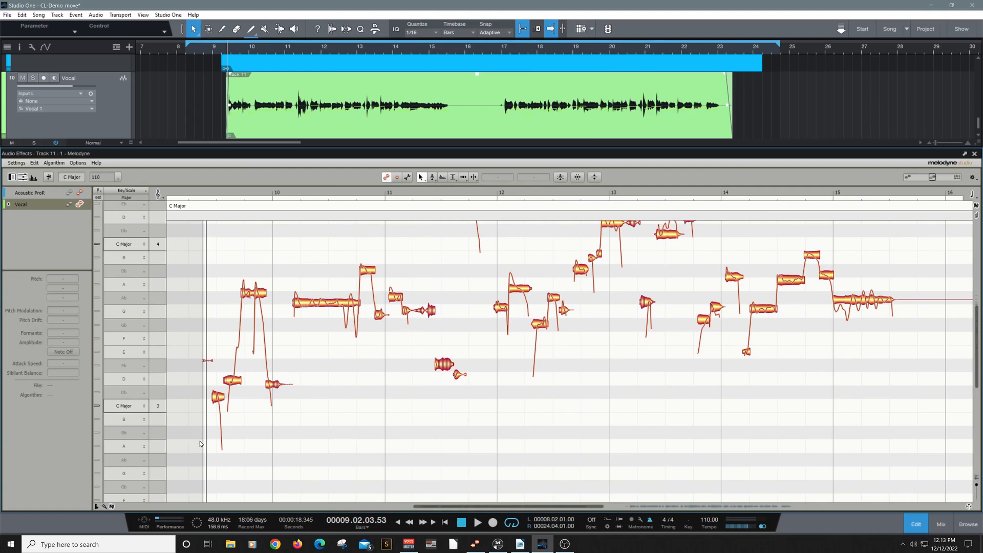
right_click(234, 409)
left_click(233, 430)
left_click_drag(209, 408, 317, 458)
right_click(316, 458)
left_click(320, 449)
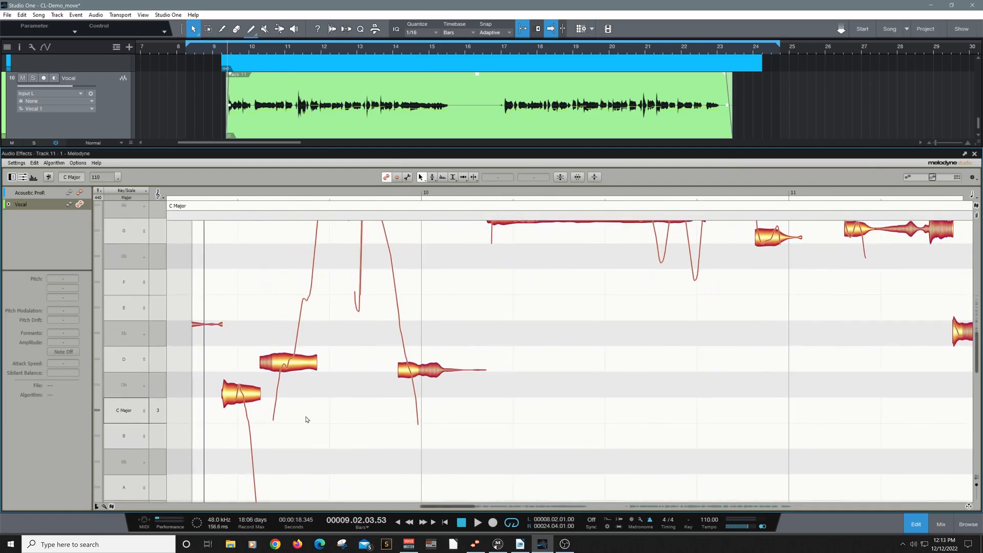
- Lower the vocal's opening Db 3 note before bar 10 to C 3 with the Pitch Tool and center it at 0 ct
left_click(243, 400)
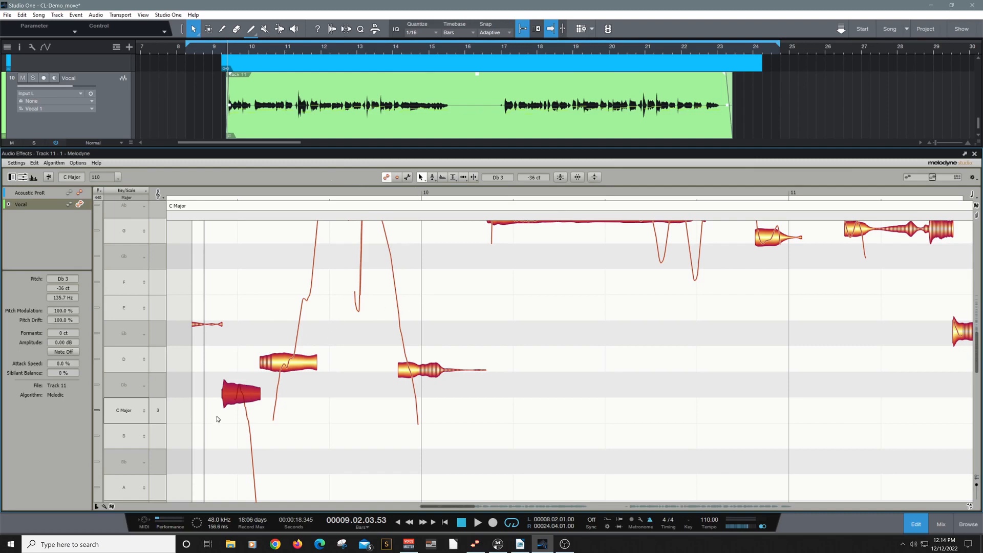
right_click(246, 323)
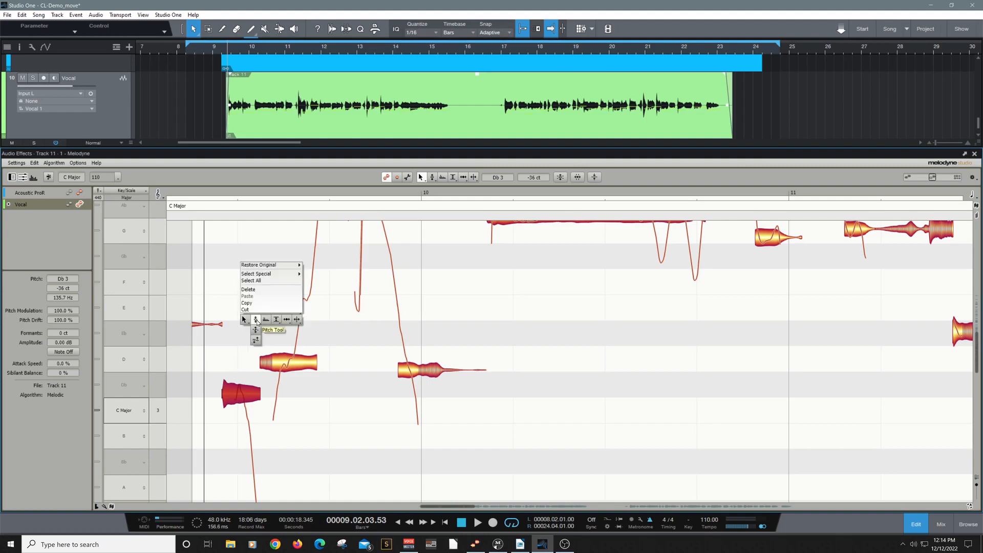
left_click(257, 322)
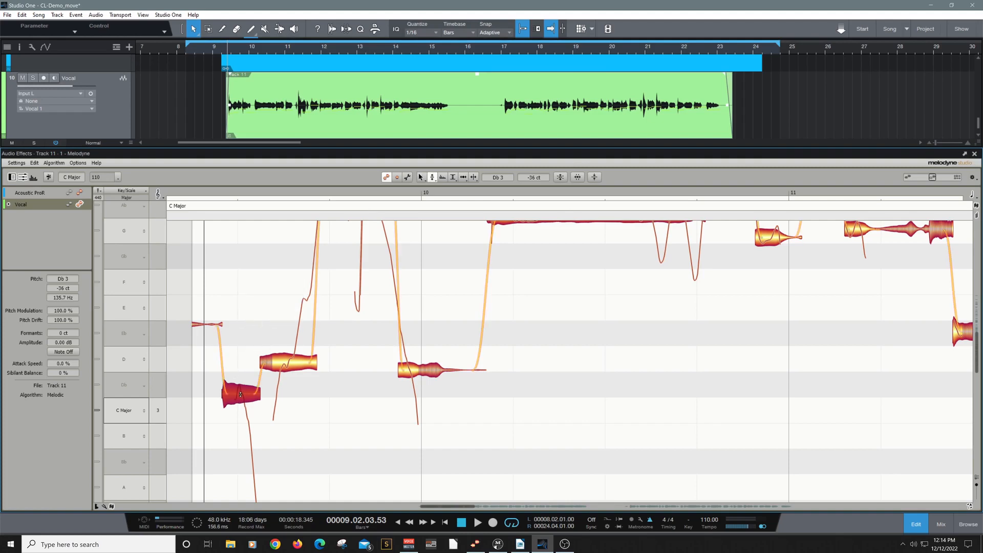
left_click_drag(240, 394, 239, 411)
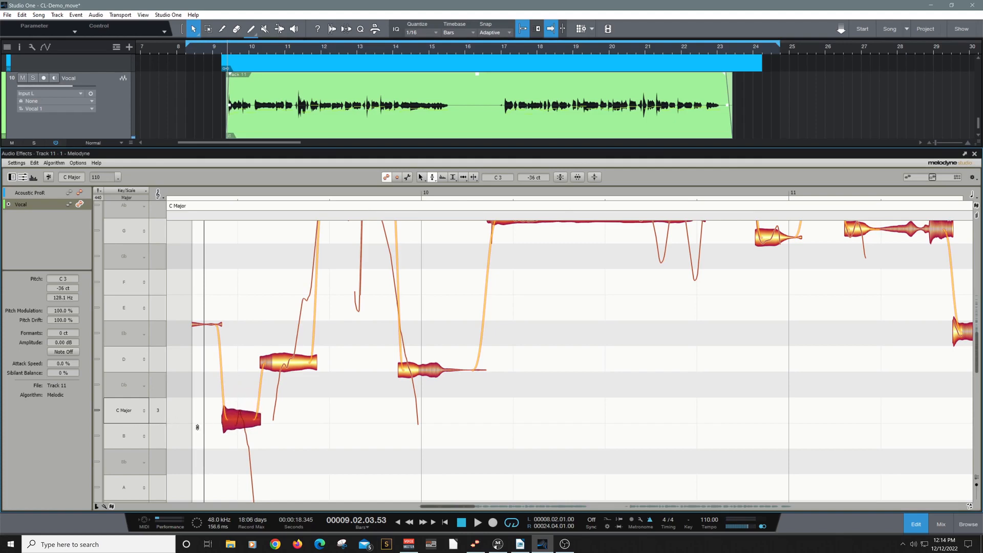
mouse_move(239, 417)
left_mouse_down()
mouse_move(243, 389)
mouse_move(242, 430)
mouse_move(243, 402)
mouse_move(242, 416)
left_mouse_up()
double_click(240, 414)
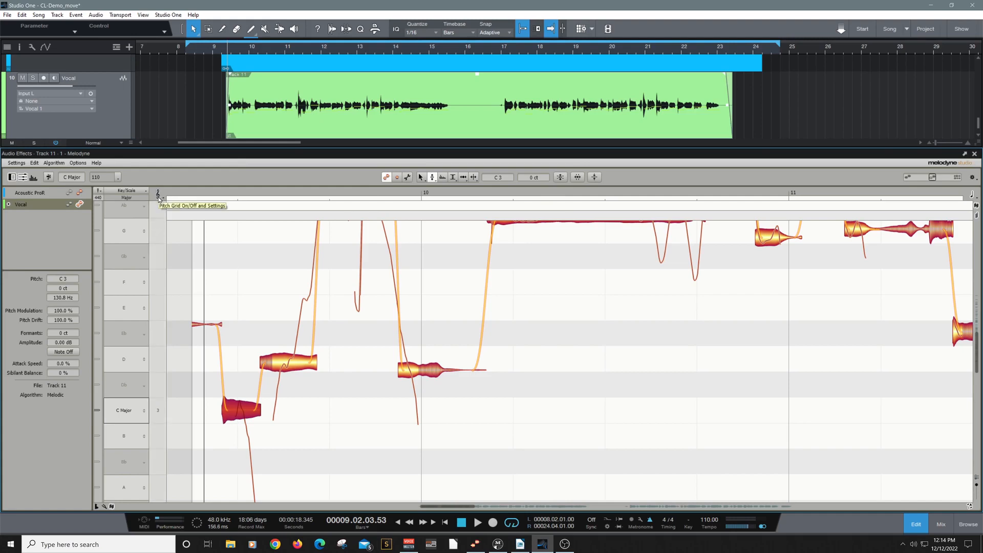
- Nudge the C 3 vocal note's pitch to -2 ct, deselect it and return to the Main Tool
mouse_move(243, 404)
left_mouse_down()
mouse_move(245, 339)
mouse_move(244, 417)
mouse_move(243, 395)
mouse_move(242, 409)
left_mouse_up()
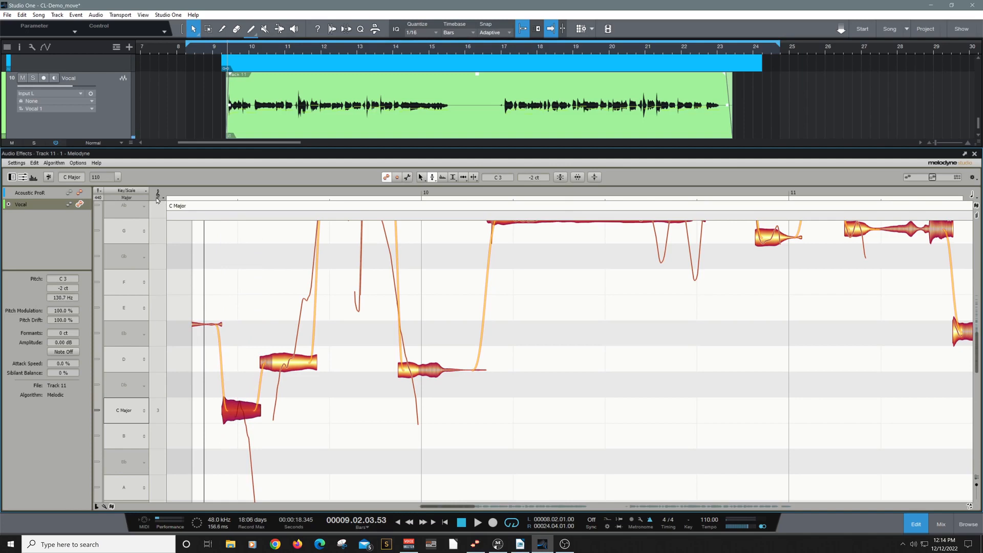
mouse_move(238, 404)
left_mouse_down()
mouse_move(243, 240)
mouse_move(243, 416)
left_mouse_up()
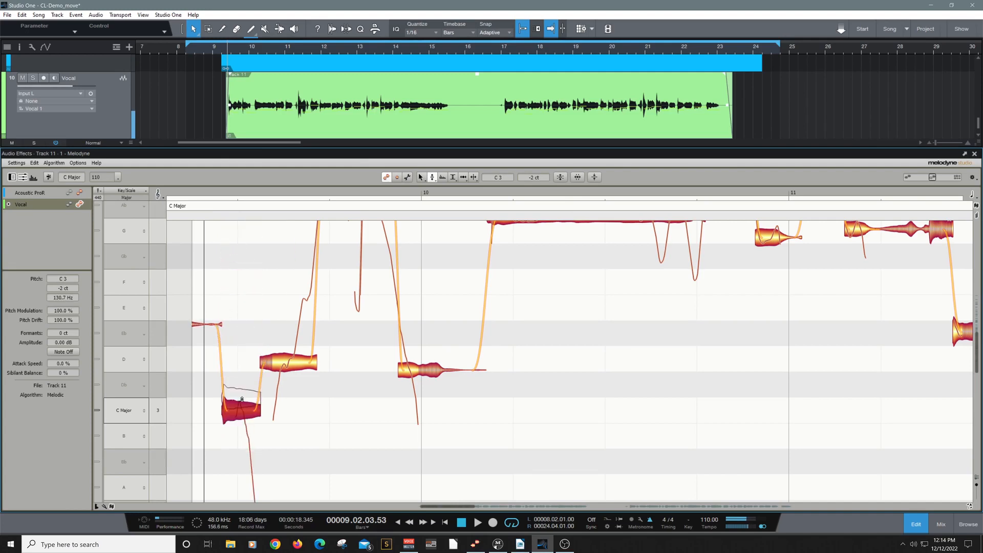
left_click(297, 411)
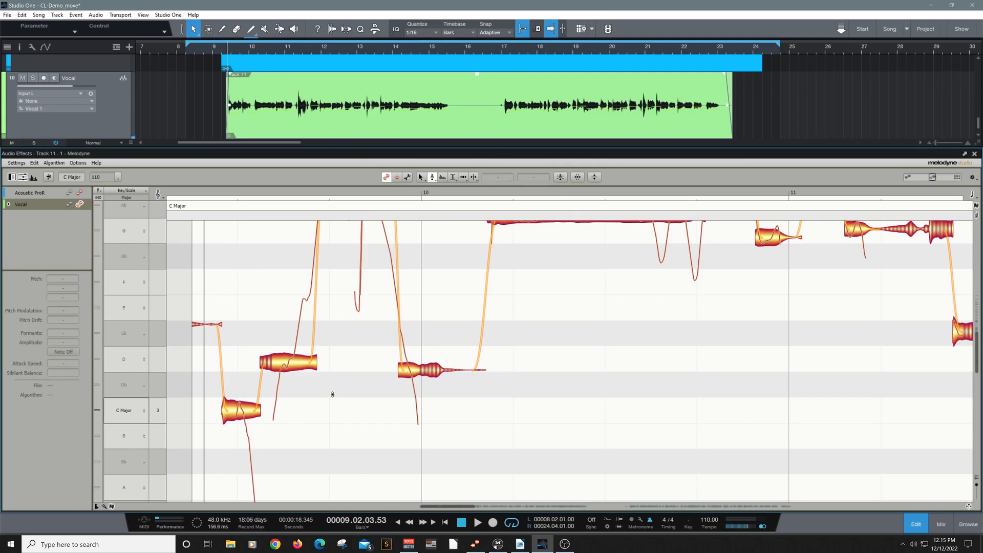
right_click(234, 279)
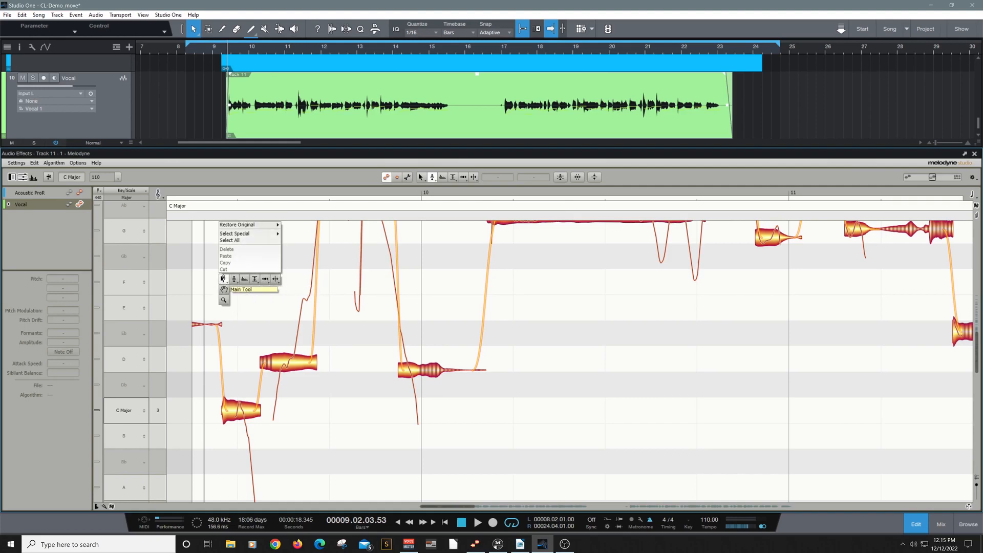
left_click(221, 279)
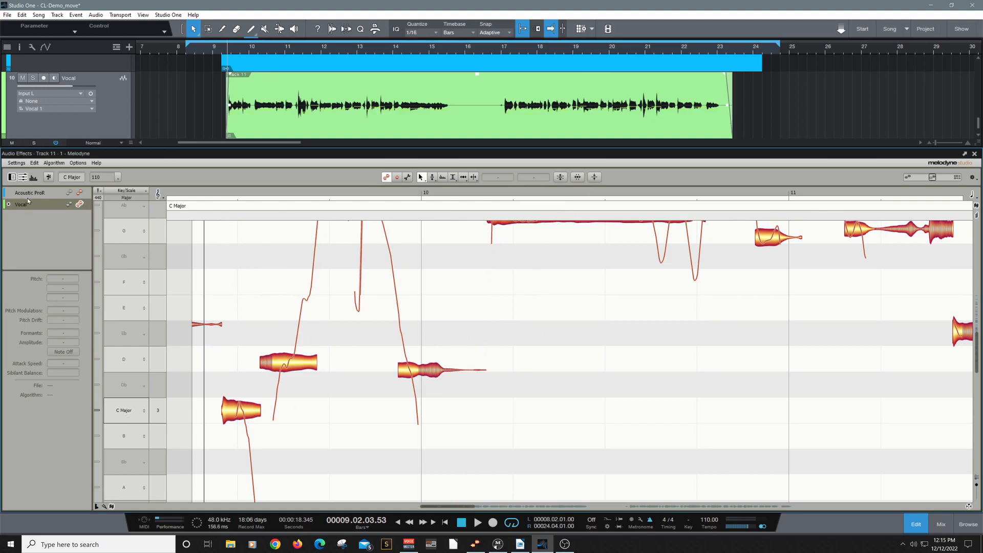
- Switch Melodyne's editing to the Acoustic ProR track and show its guitar notes from bar 9 to bar 17
left_click(78, 193)
right_click(522, 353)
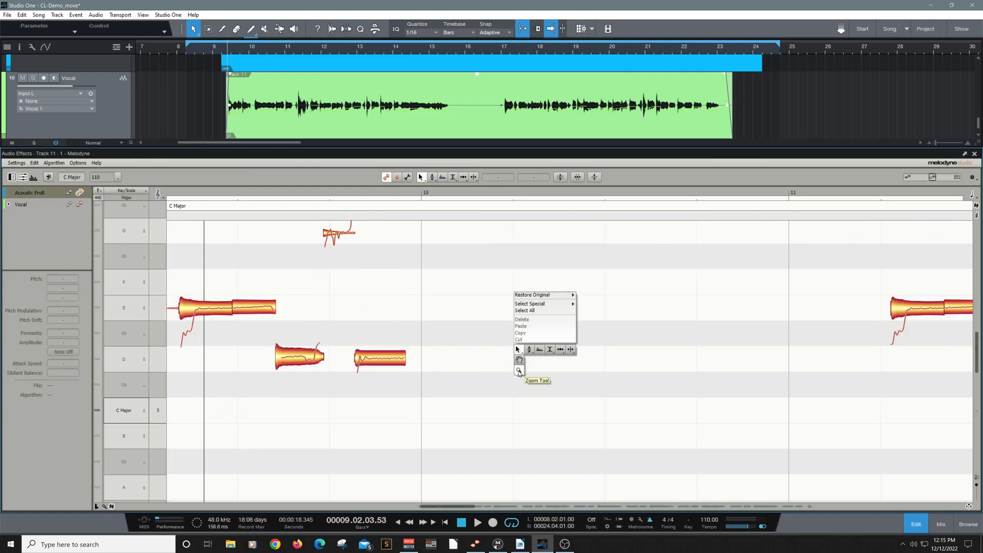
left_click(514, 367)
left_click_drag(506, 365, 402, 304)
right_click(522, 332)
left_click(523, 324)
left_click_drag(522, 323, 284, 252)
right_click(284, 252)
left_click(284, 245)
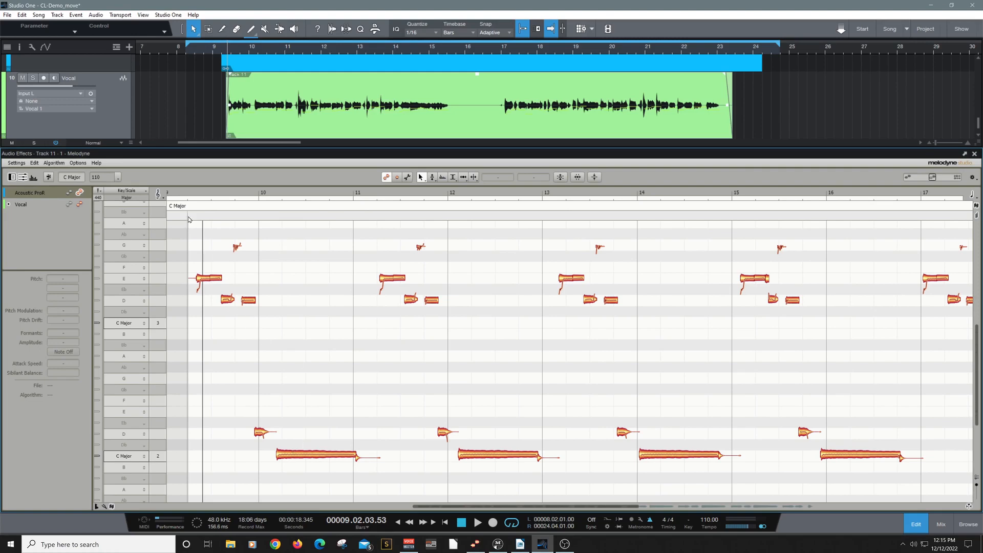
- Change the Acoustic ProR track's algorithm to Polyphonic Decay and redetect its notes
key("Right")
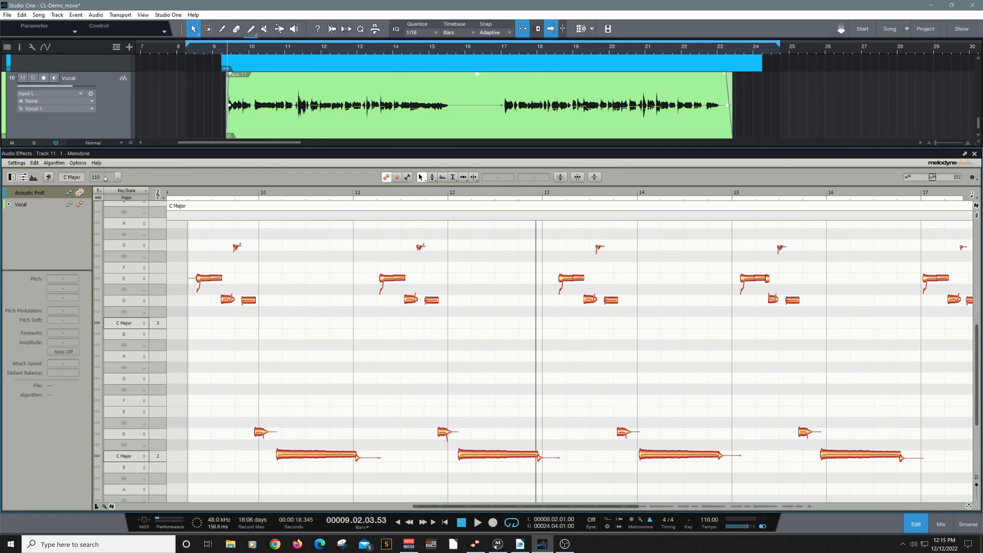
left_click(54, 163)
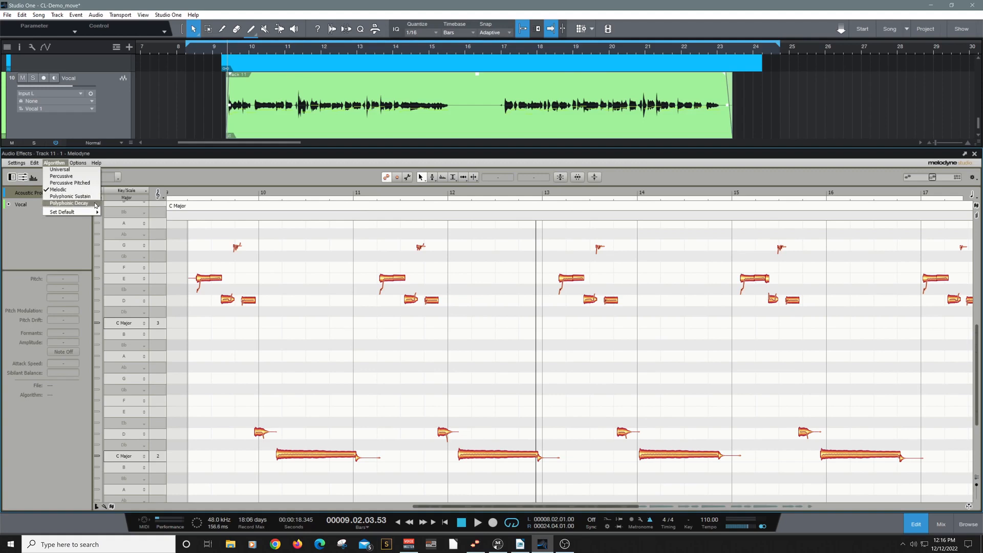
left_click(93, 204)
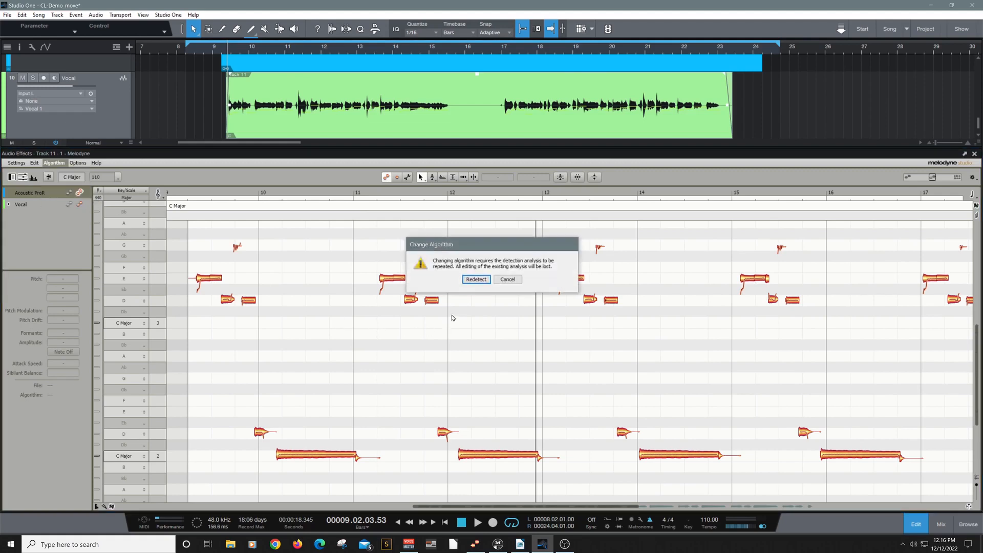
left_click(476, 278)
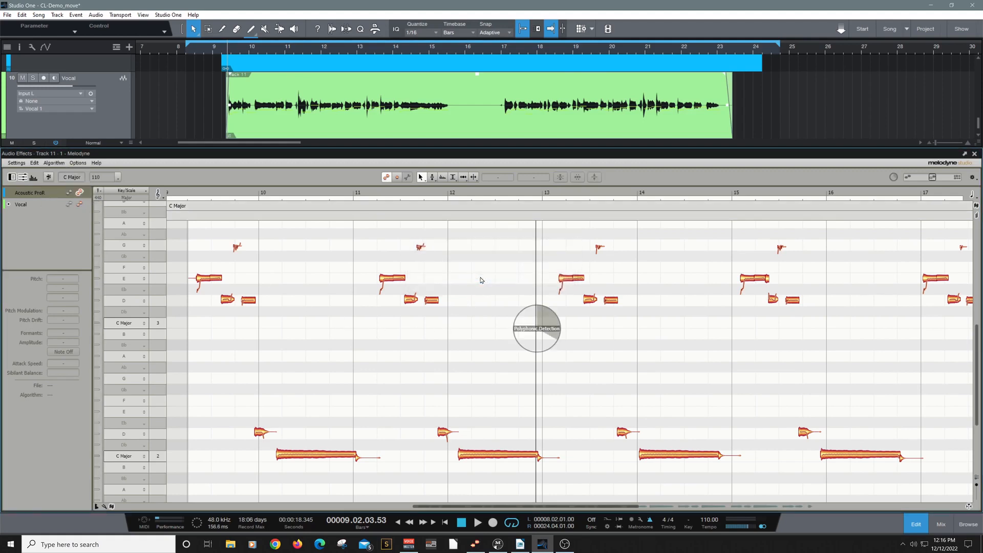
scroll(373, 312, "up", 3)
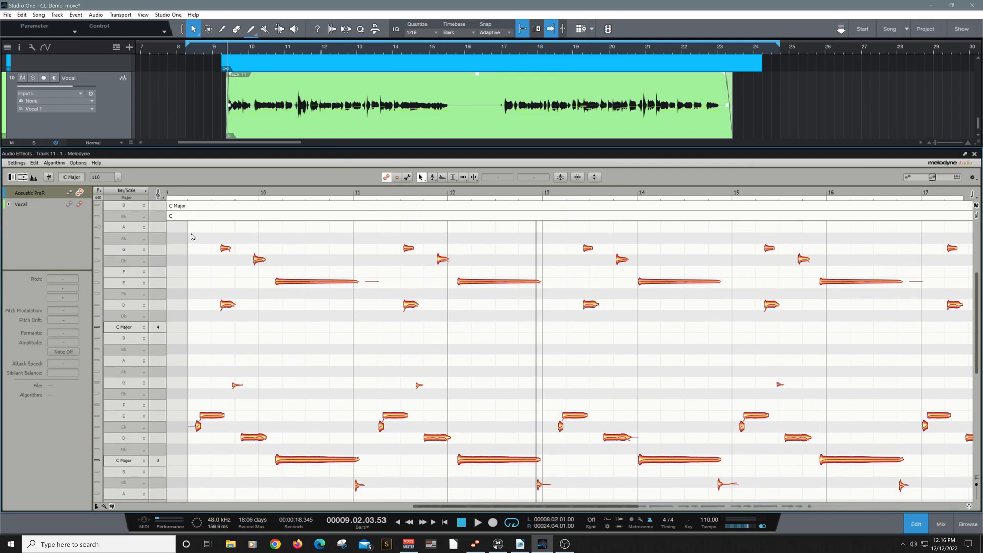
- Play the guitar notes in bar 12 and review the available detection algorithms
key("space")
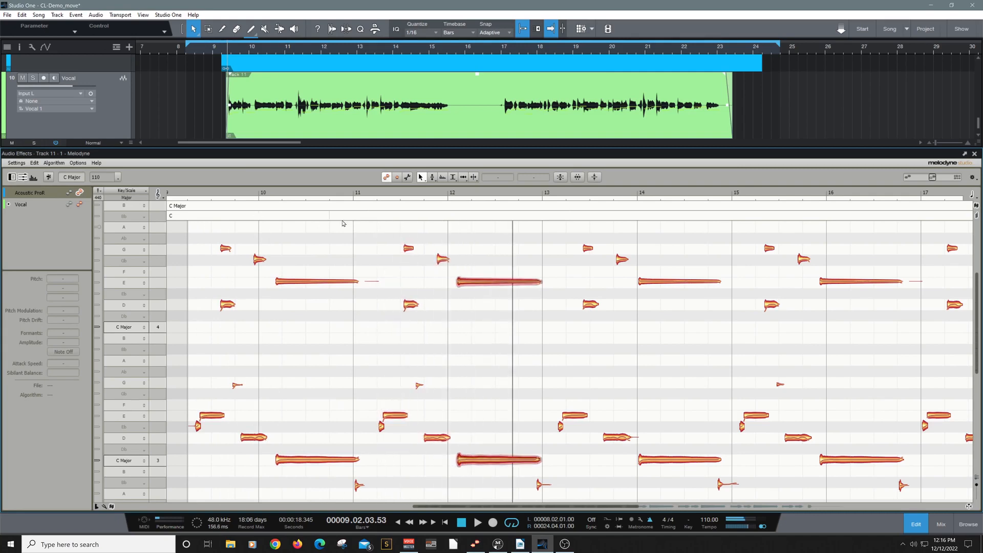
left_click(60, 165)
left_click(180, 190)
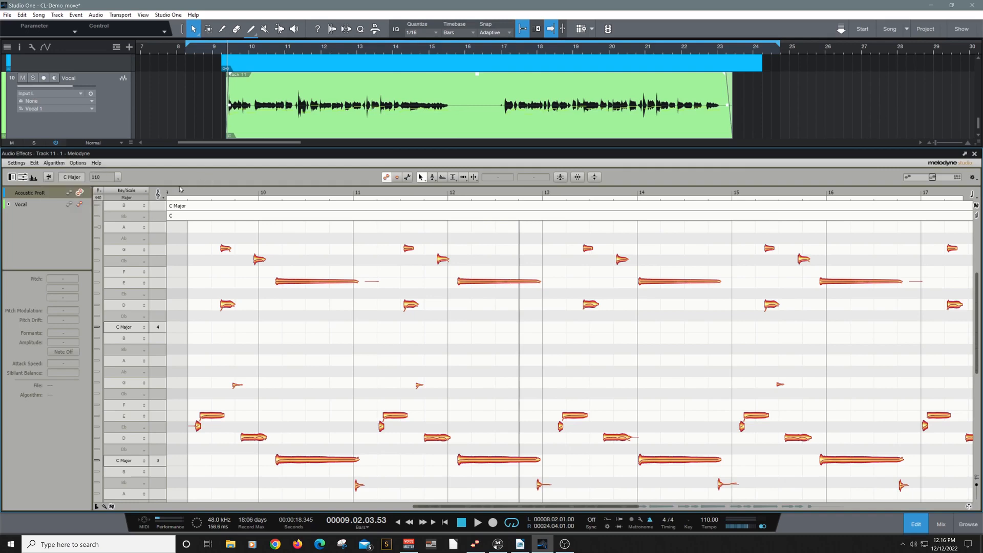
- Switch Melodyne's editing back to the Vocal track, show its notes from bar 9 to bar 18 and activate the Main Tool
left_click(32, 205)
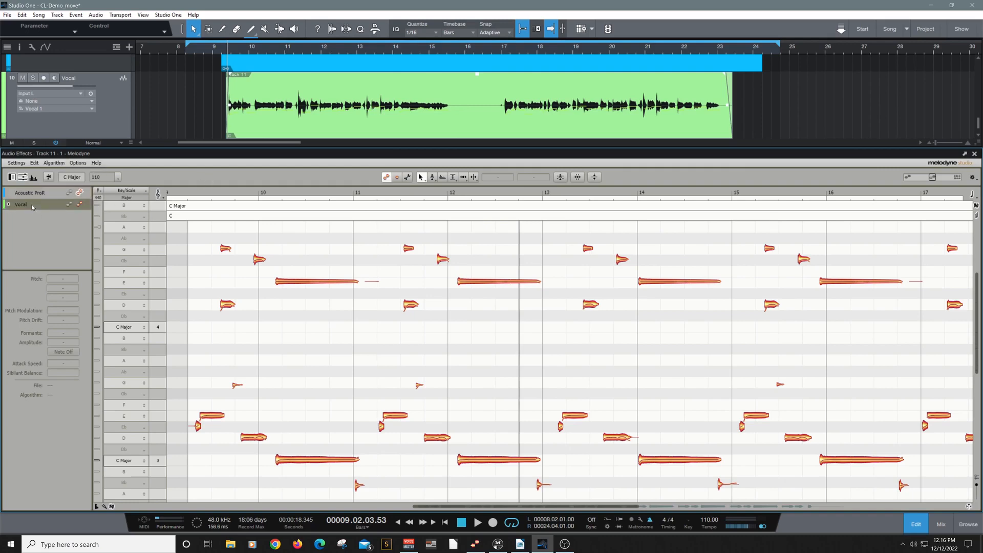
left_click(82, 204)
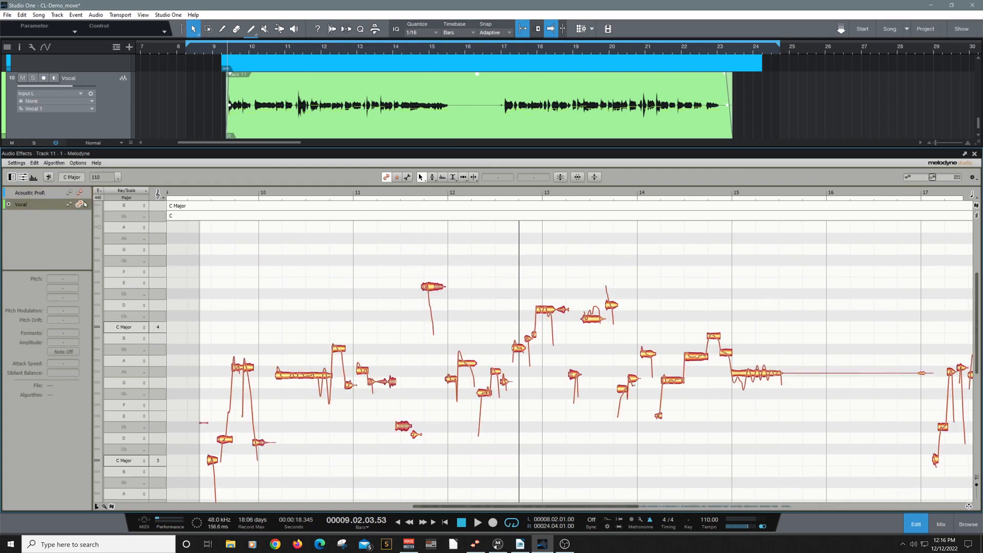
right_click(328, 291)
left_click(328, 308)
left_click_drag(328, 309, 317, 253)
right_click(316, 300)
left_click(316, 290)
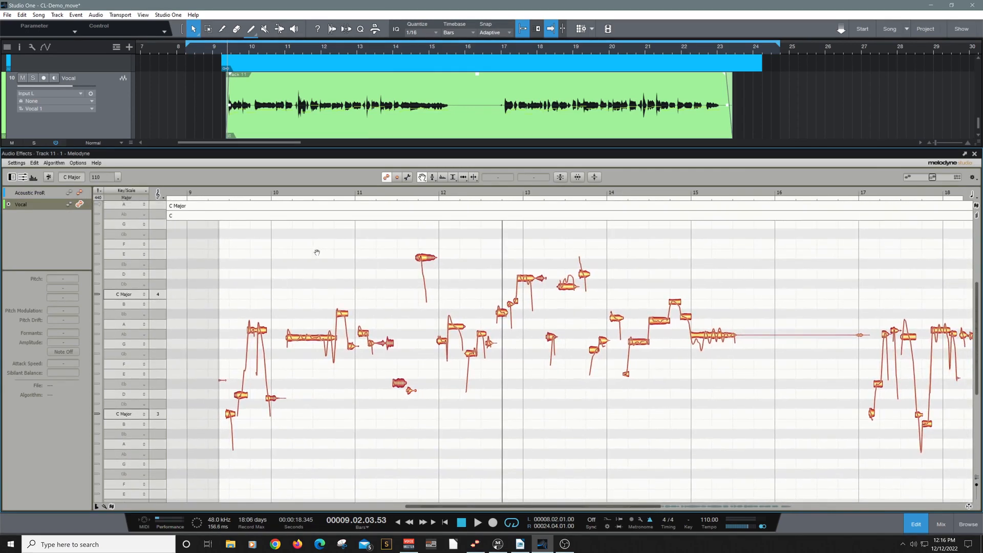
right_click(281, 253)
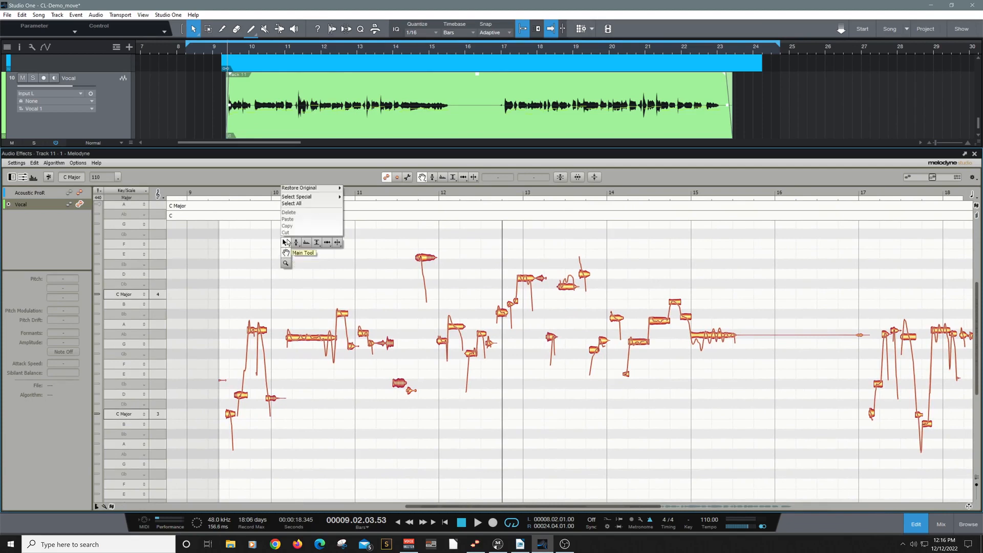
left_click(294, 253)
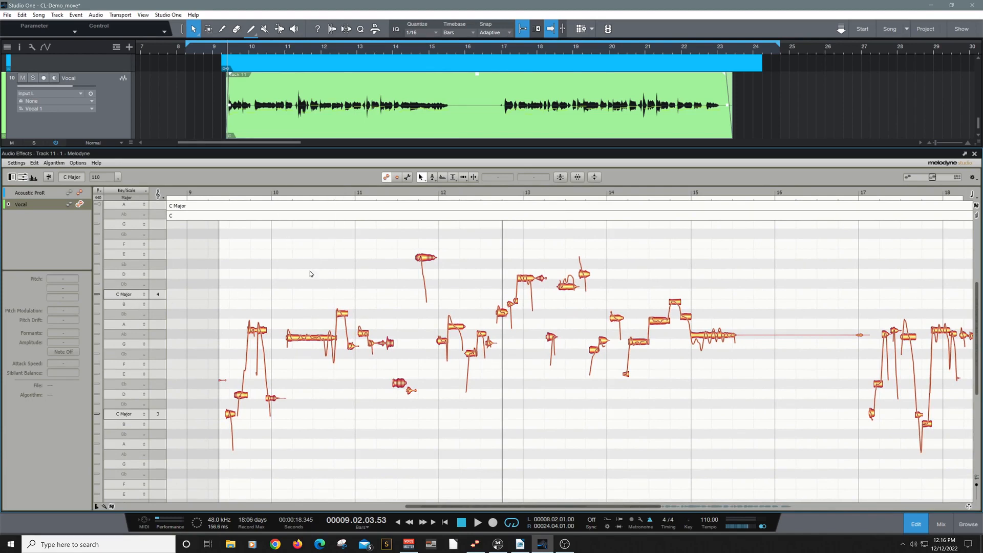
left_click(560, 177)
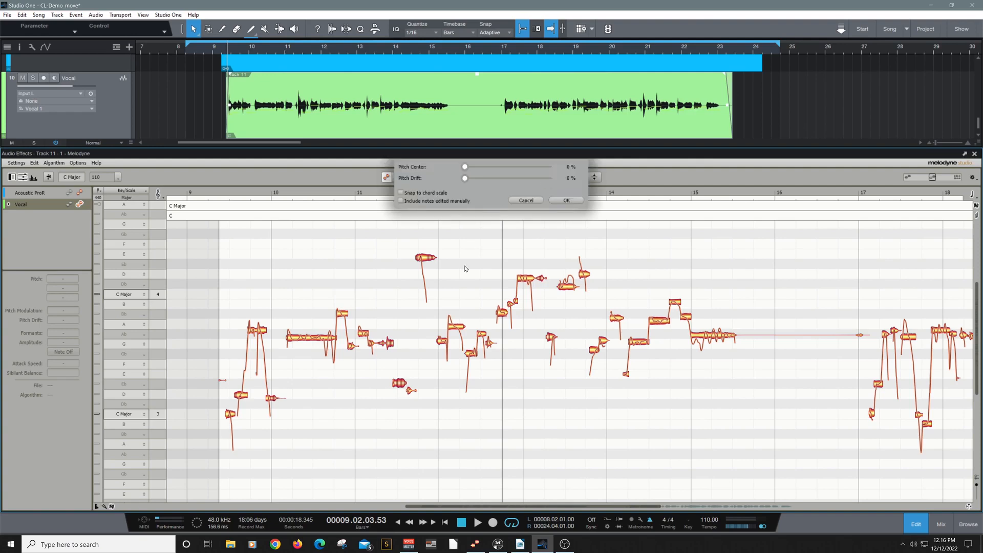
left_click(526, 200)
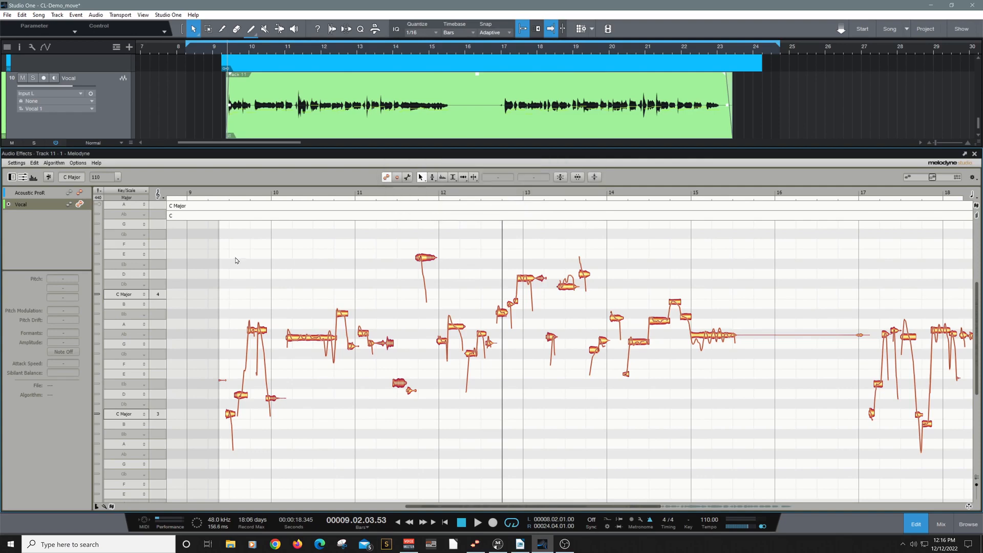
left_click_drag(235, 257, 512, 466)
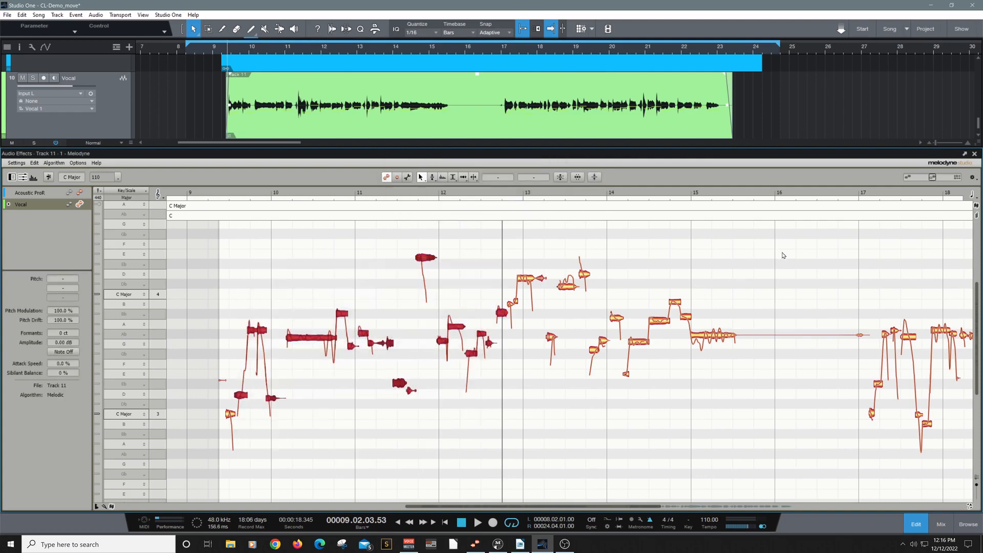
left_click_drag(774, 238, 189, 464)
left_click(266, 456)
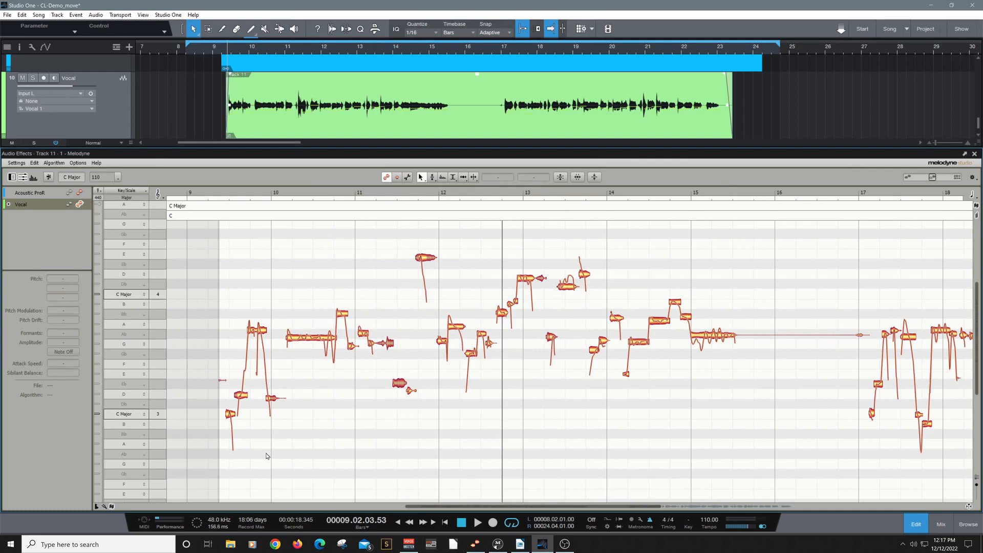
- Correct the pitch of the first vocal phrase, bars 9 to 16, with chord-scale snapping, Pitch Center 86% and Pitch Drift 86%
left_click_drag(757, 241, 220, 477)
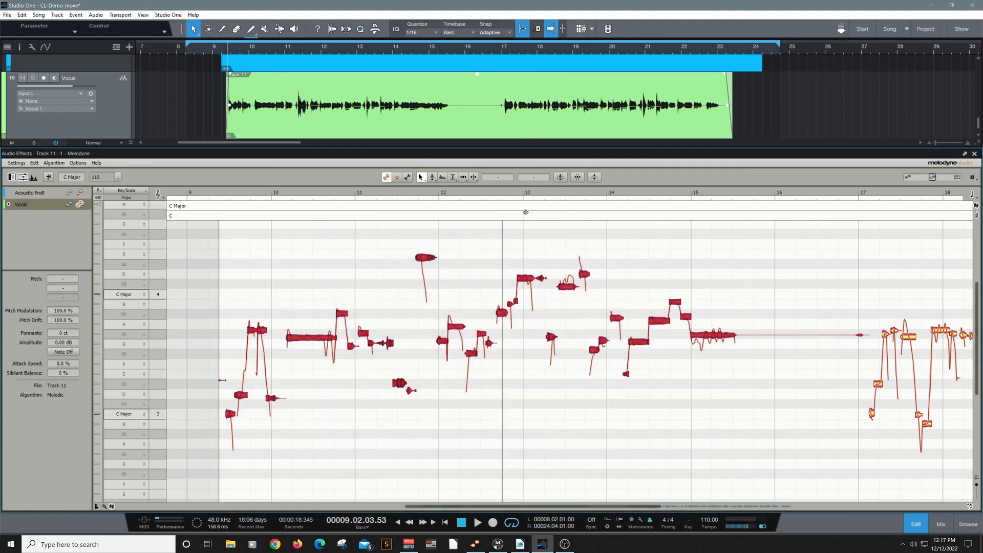
left_click(561, 177)
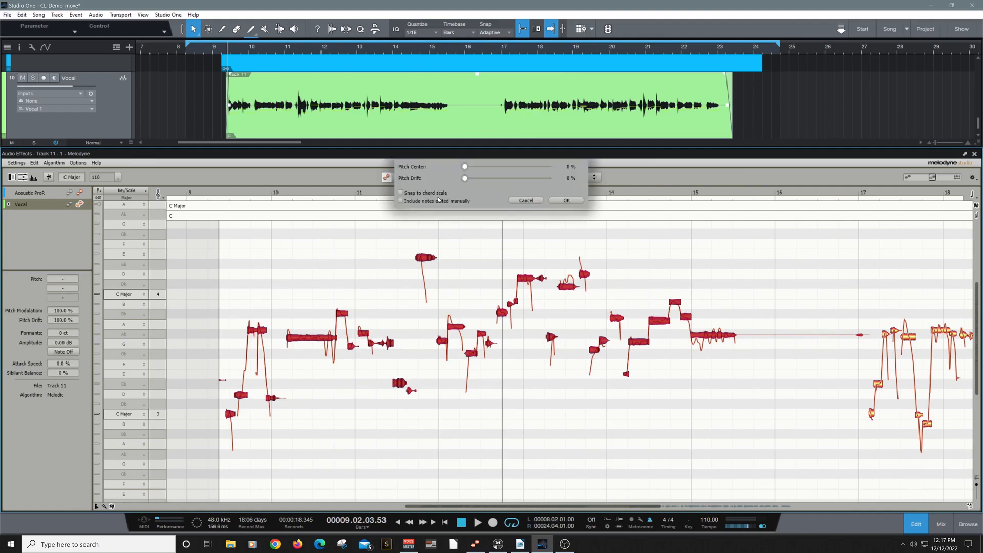
left_click(401, 193)
left_click(401, 193)
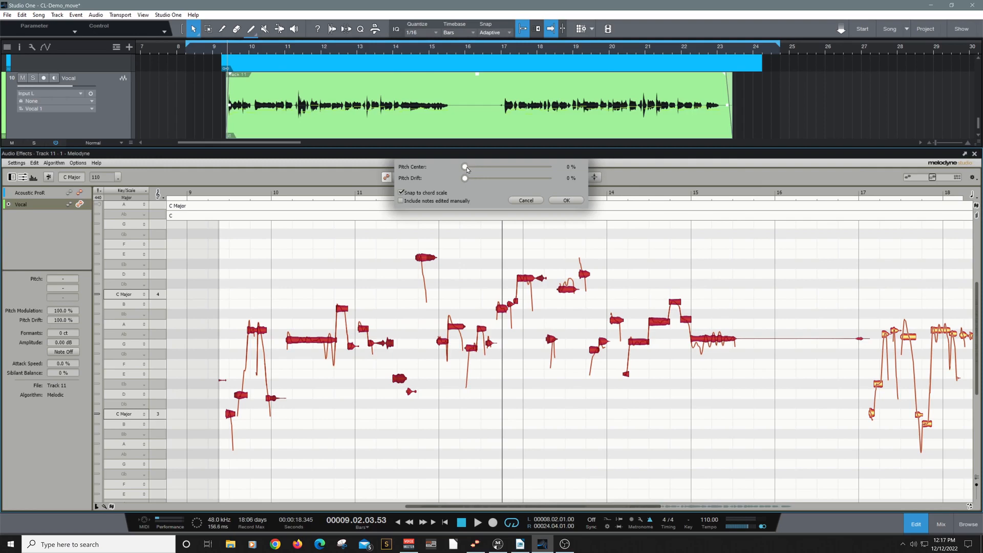
left_click_drag(469, 167, 536, 169)
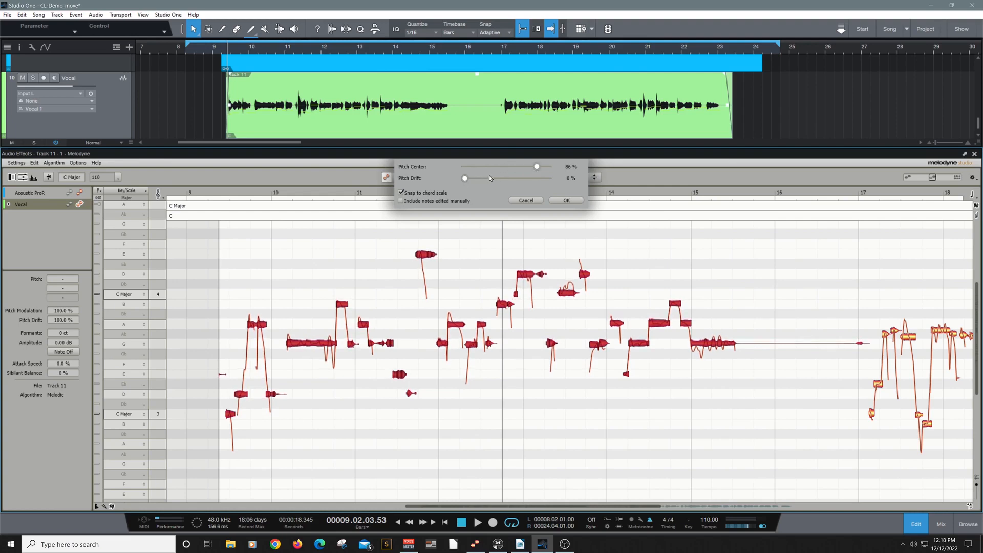
left_click_drag(490, 175, 541, 178)
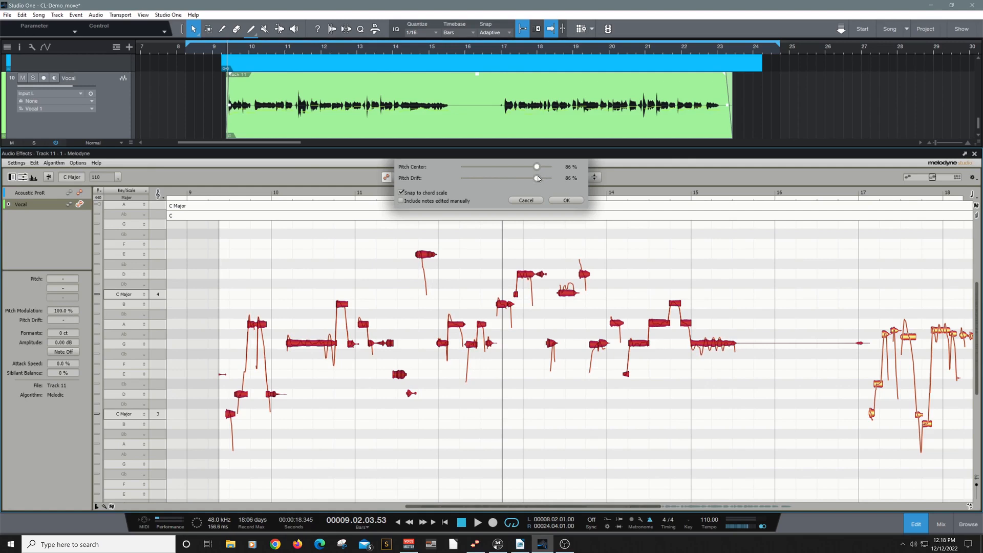
left_click(567, 201)
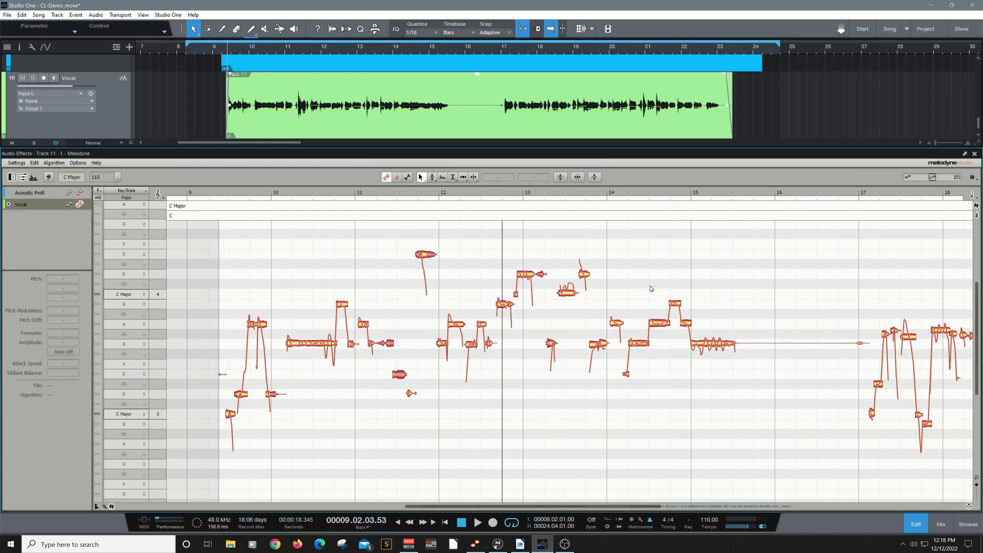
- Show the Acoustic ProR and Vocal notes together for editing and compare them between bars 9 and 18
left_click(78, 193)
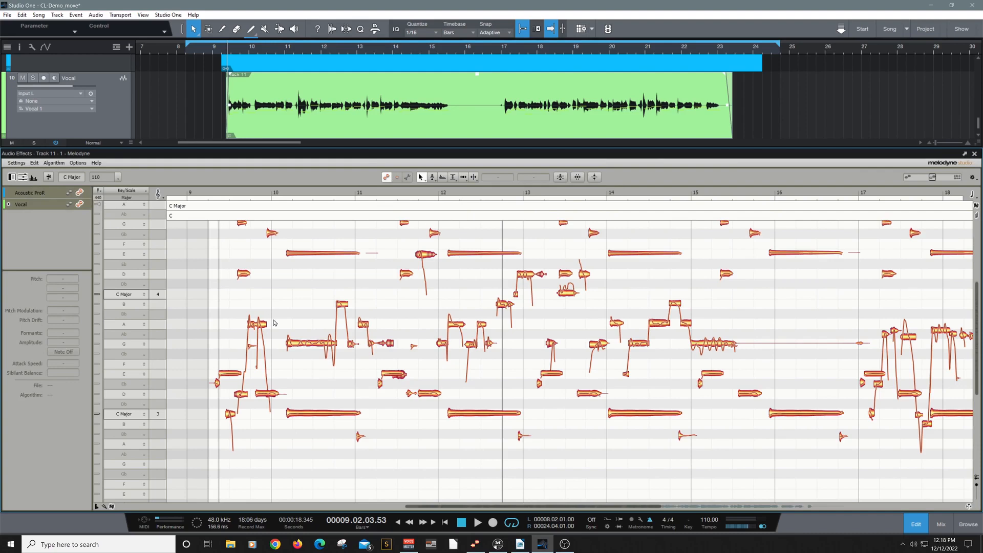
scroll(307, 266, "up", 2)
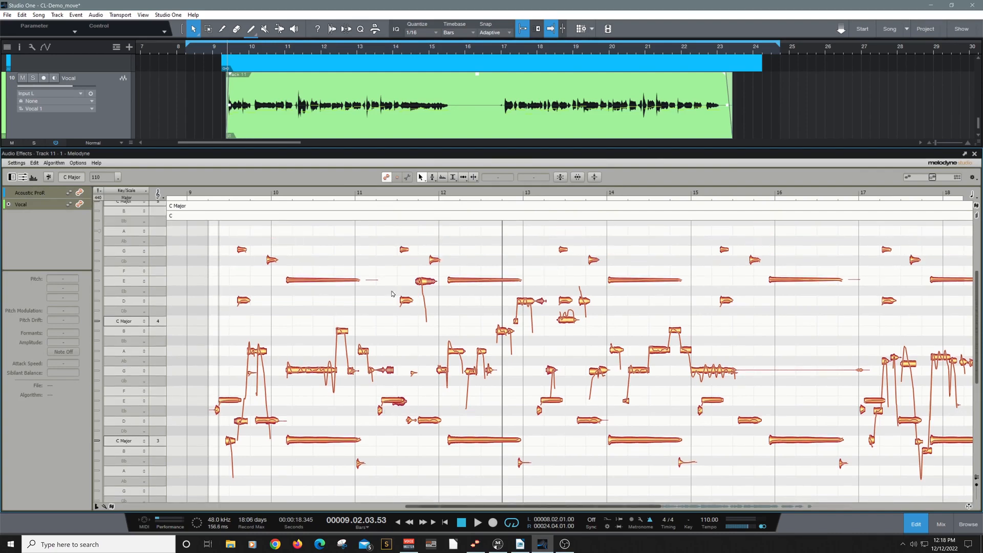
left_click(79, 193)
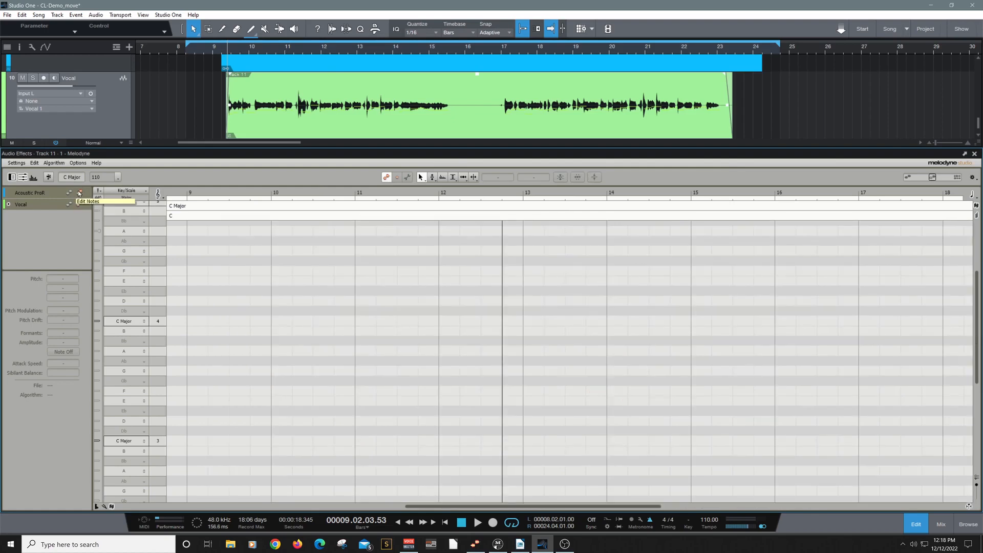
left_click(80, 193)
left_click(80, 204)
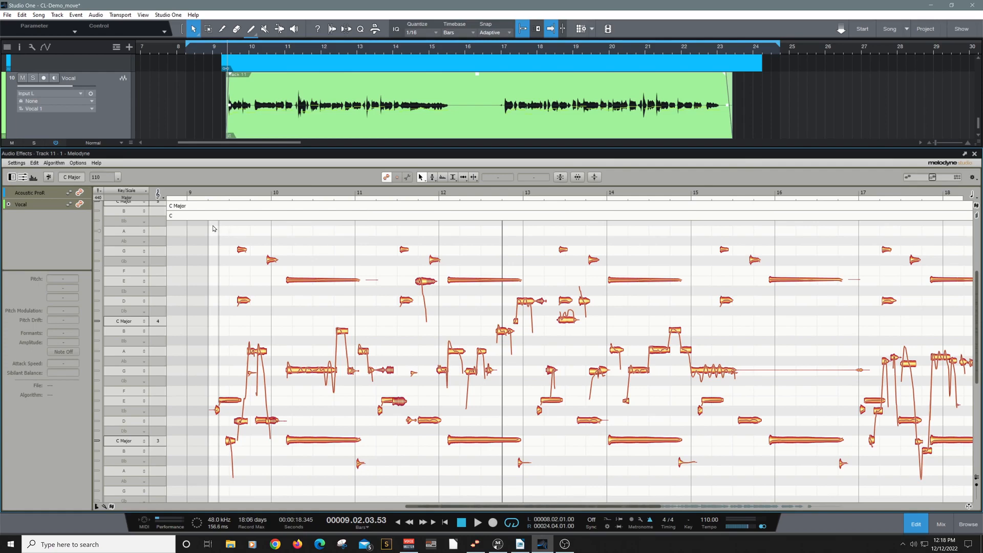
key("space")
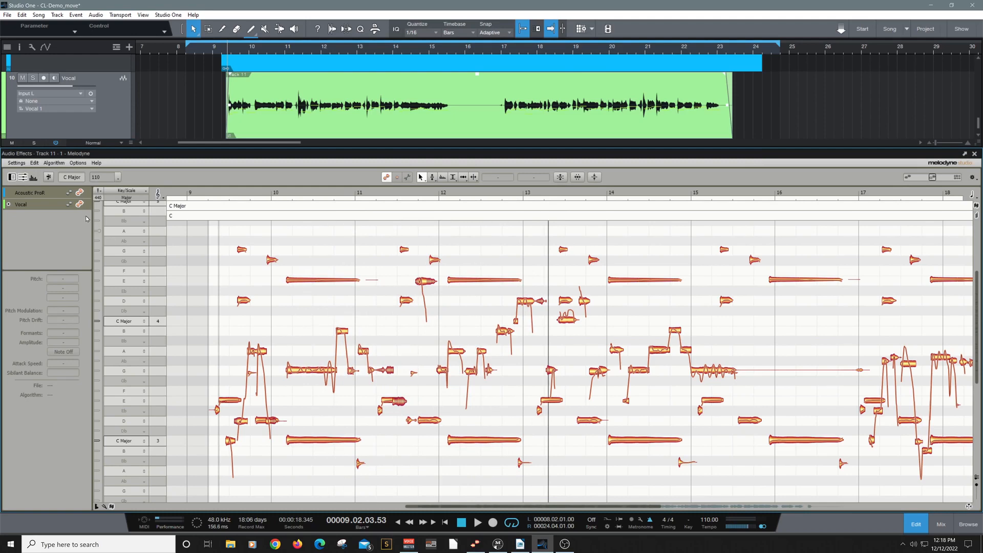
- Display the Acoustic ProR notes as reference behind the editable Vocal notes, and play the passage from bar 9 into bar 16
left_click(79, 193)
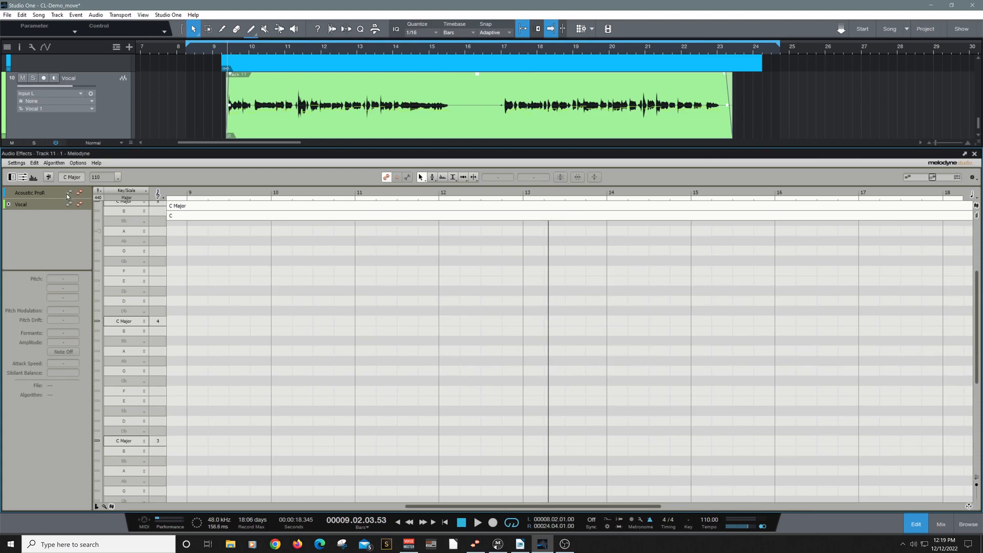
left_click(69, 193)
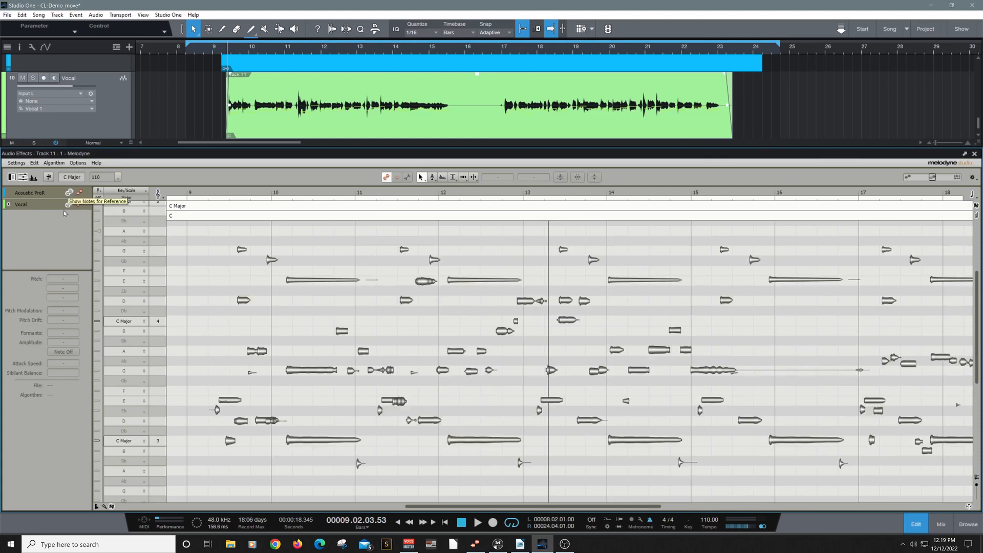
left_click(67, 194)
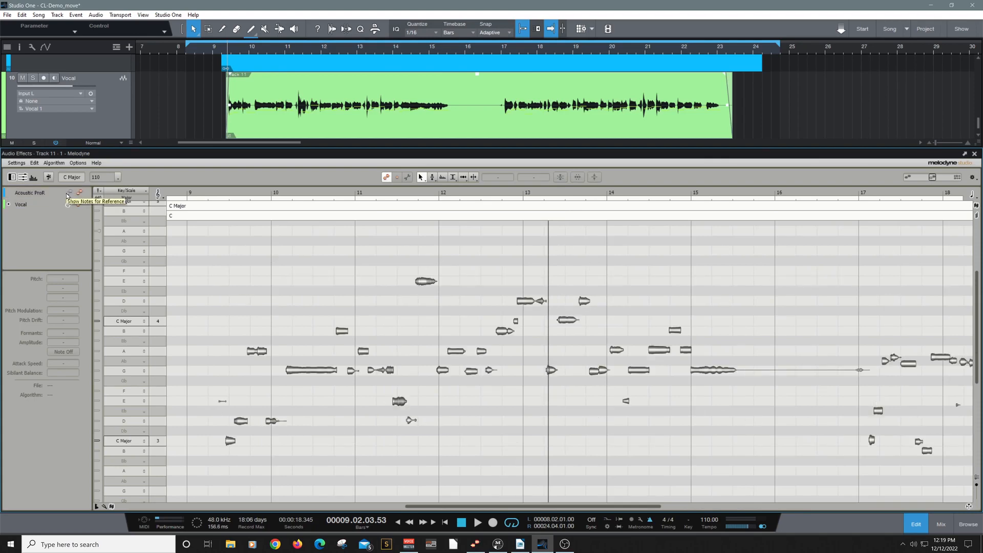
left_click(69, 193)
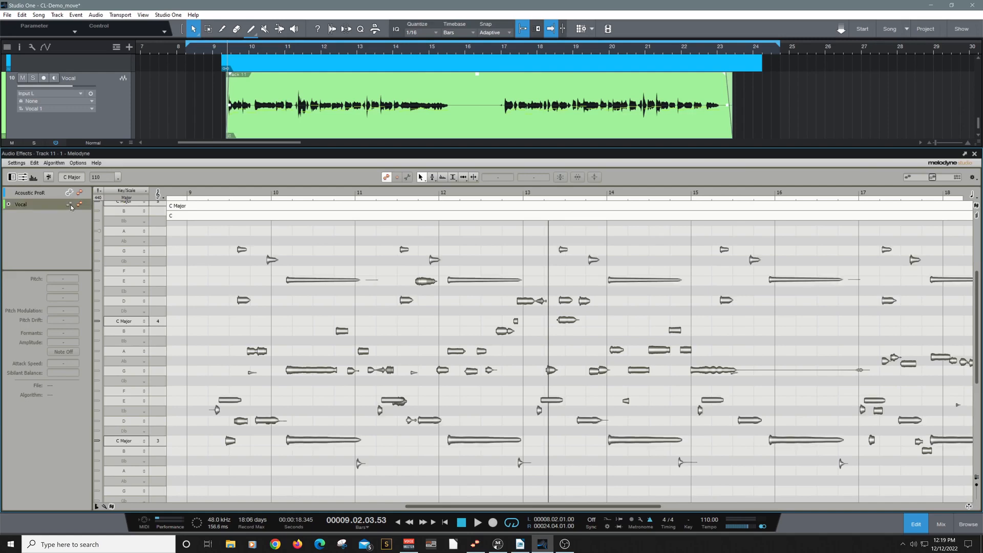
left_click(70, 205)
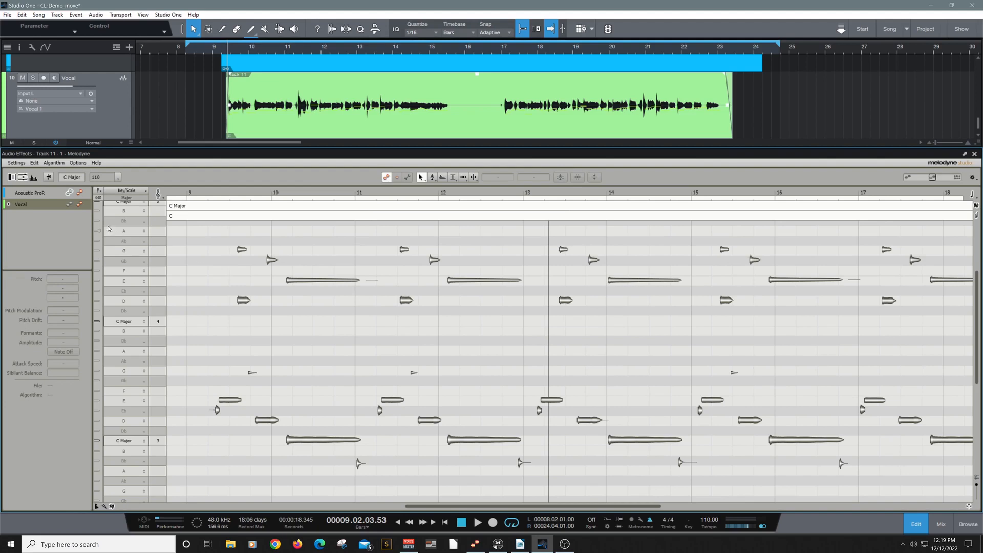
left_click(80, 204)
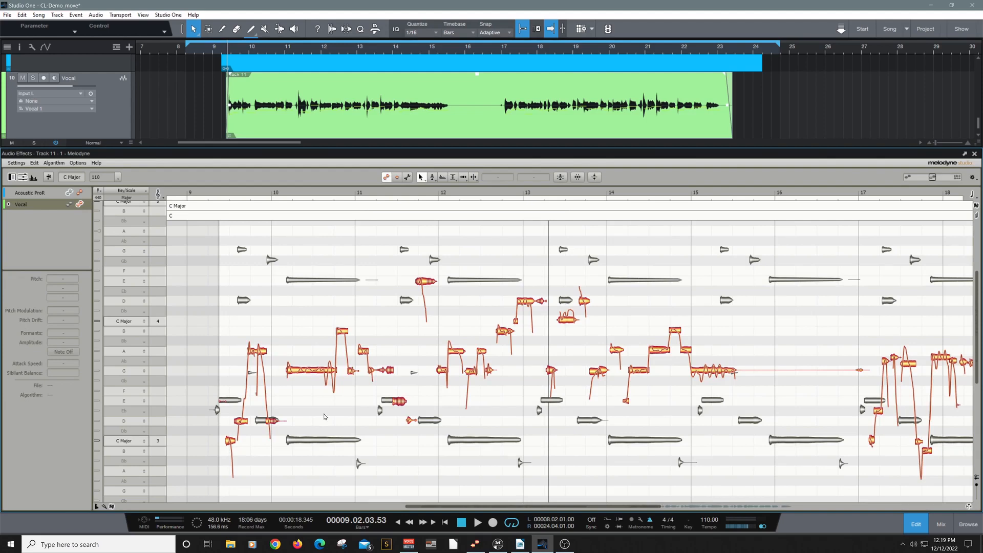
left_click(216, 192)
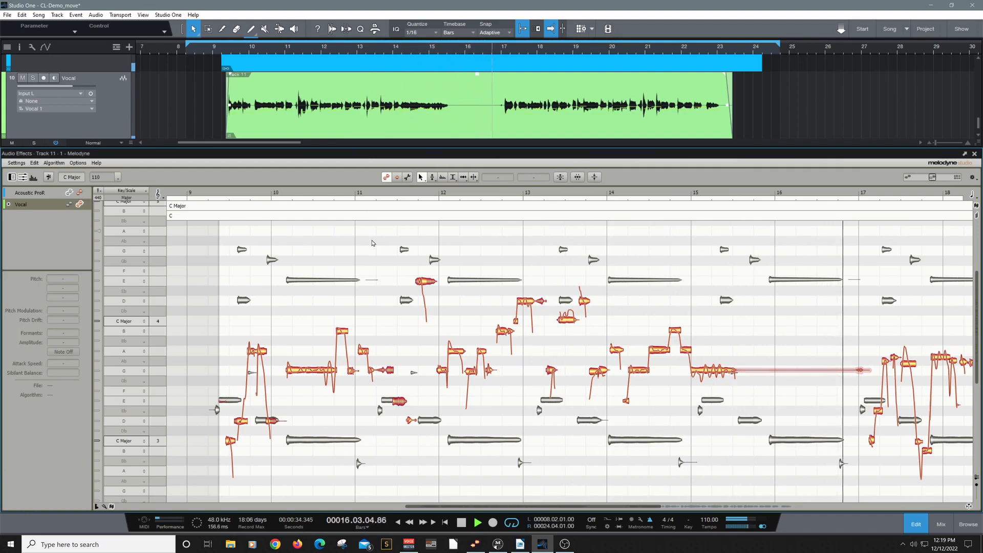
key("space")
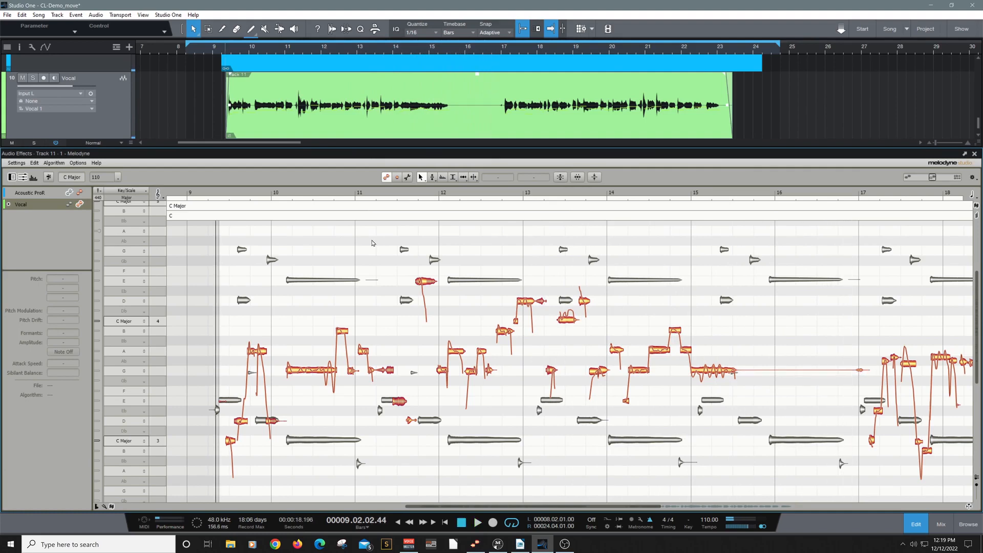